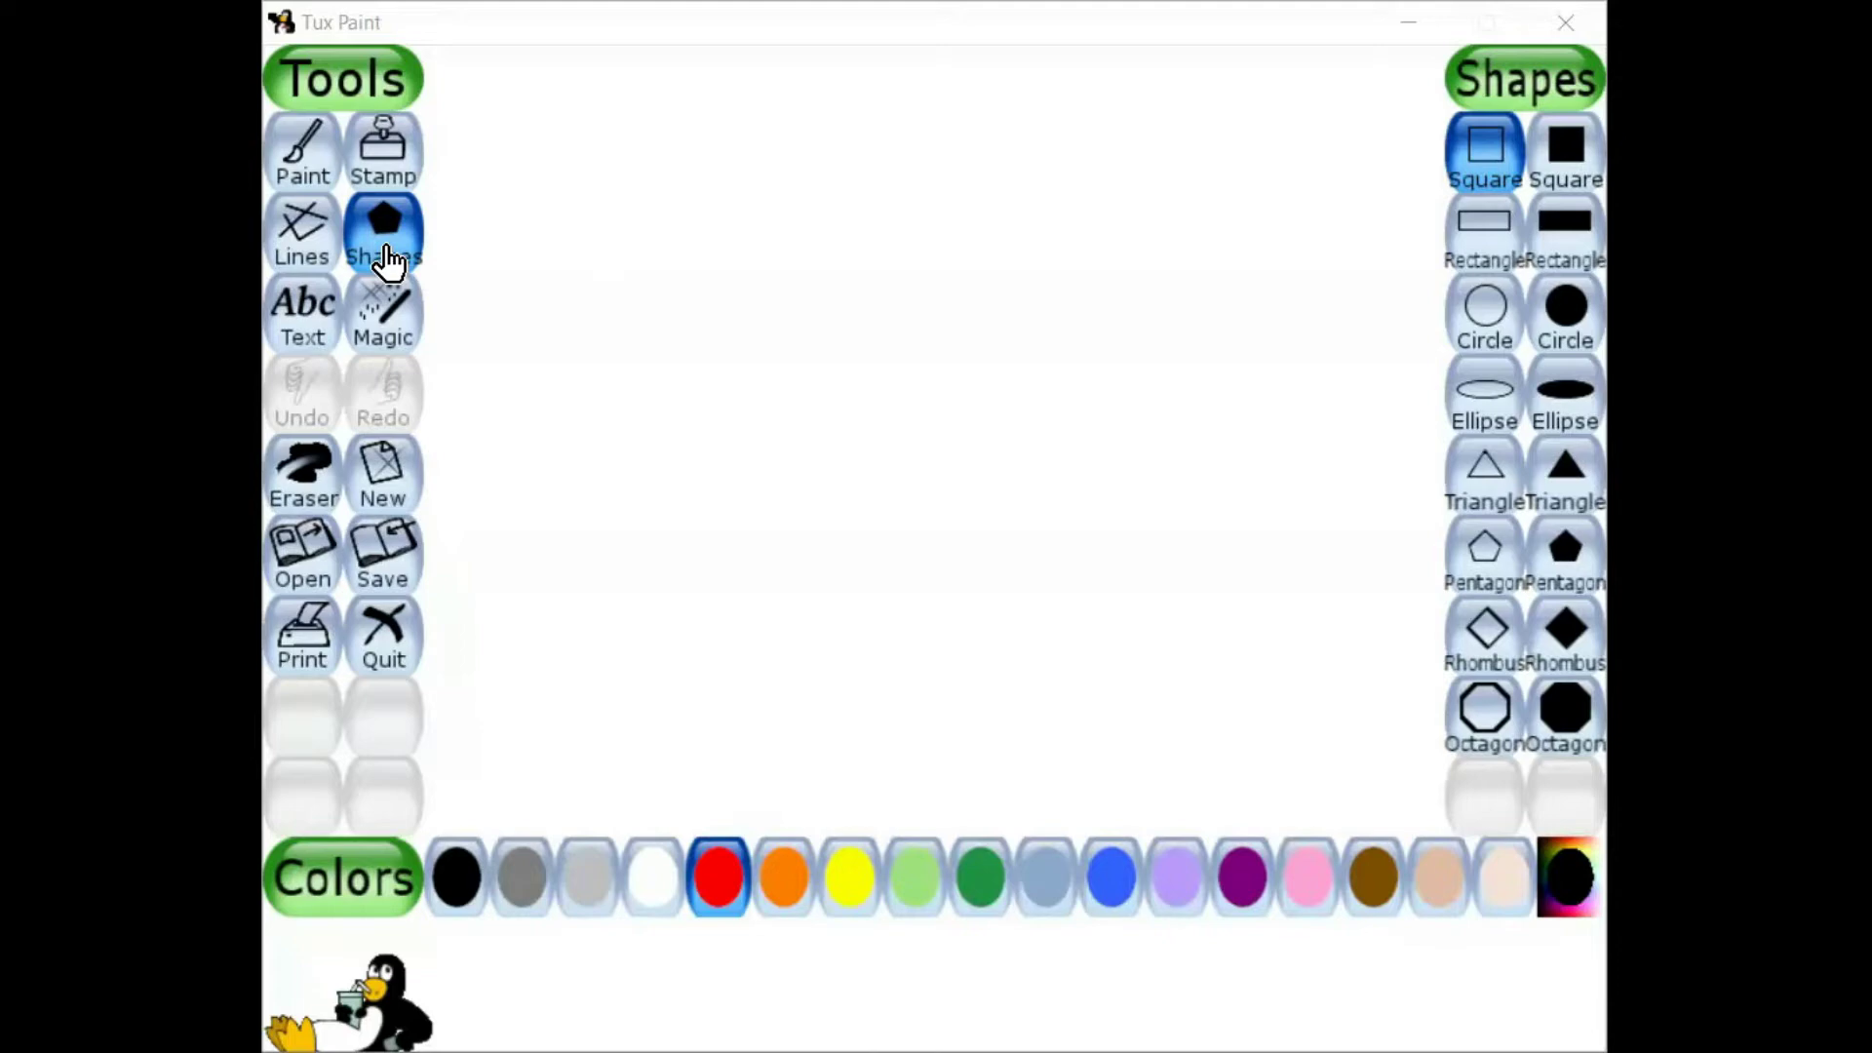
# Step: Draw a red outlined square near the top left of the canvas
pyautogui.click(388, 261)
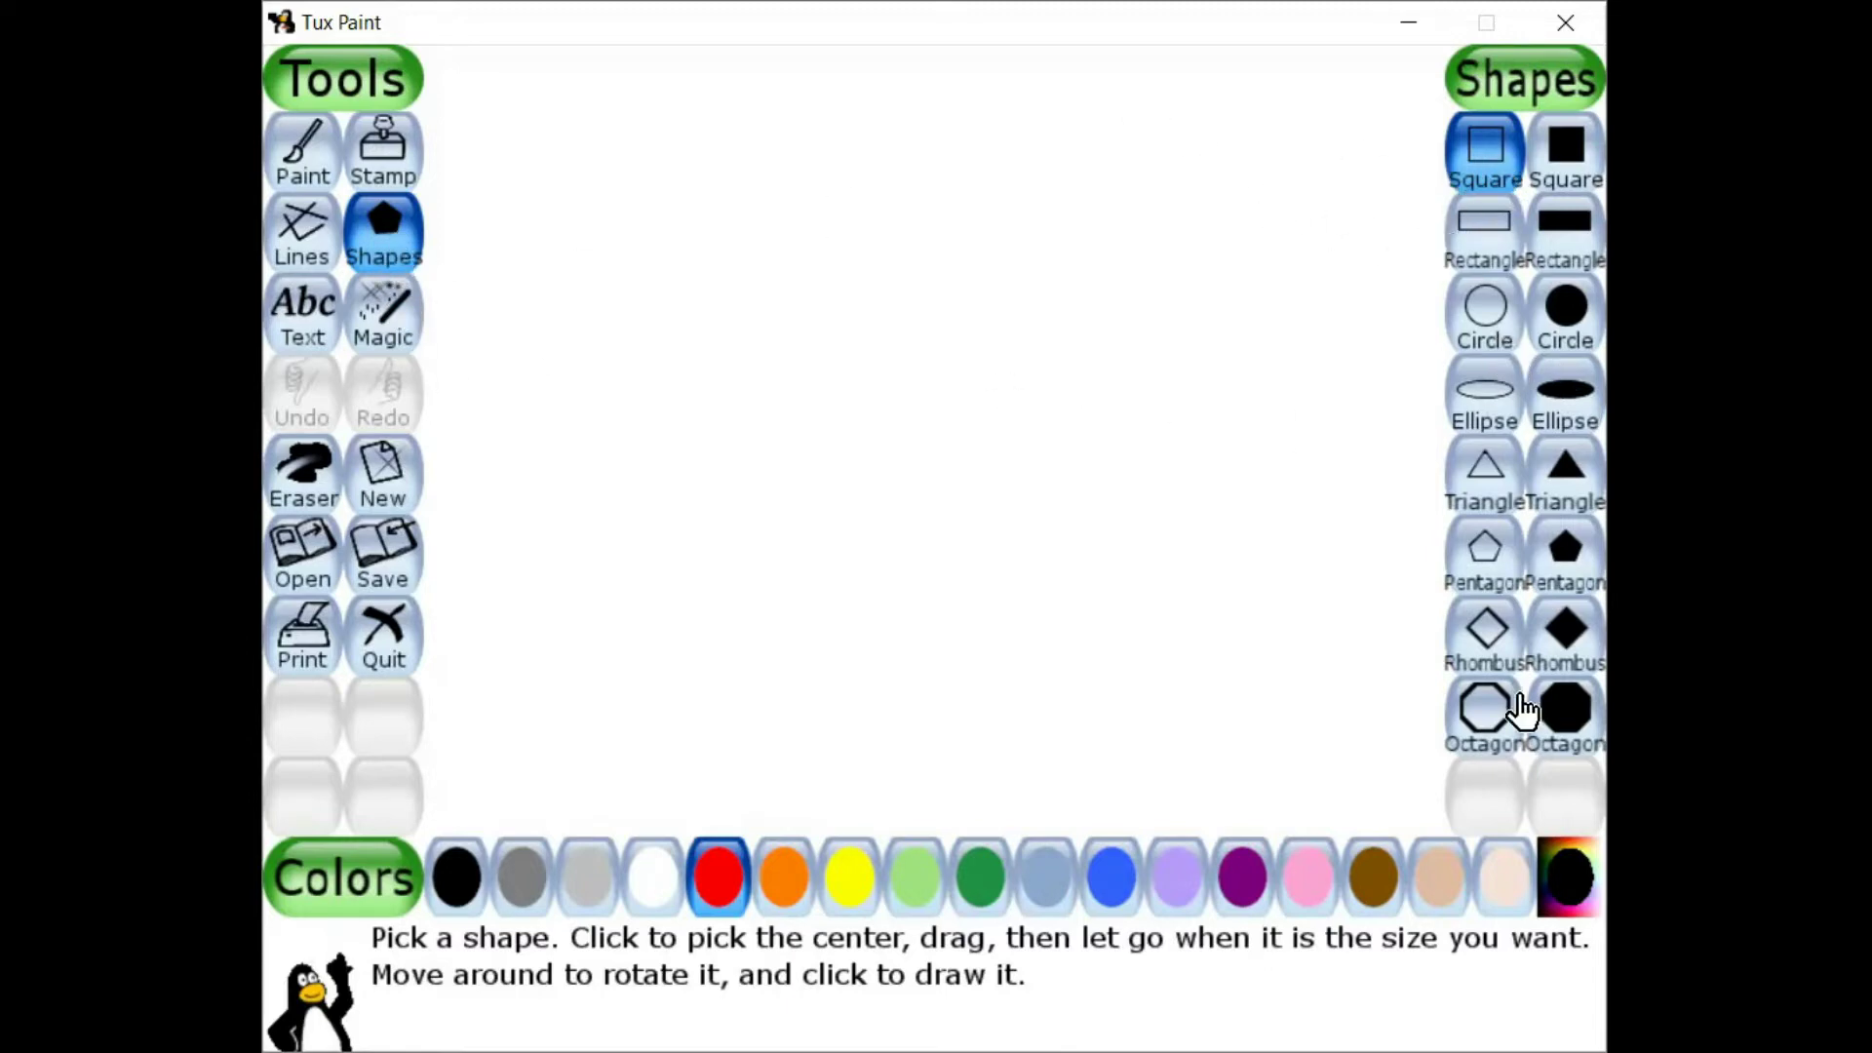
pyautogui.click(1491, 168)
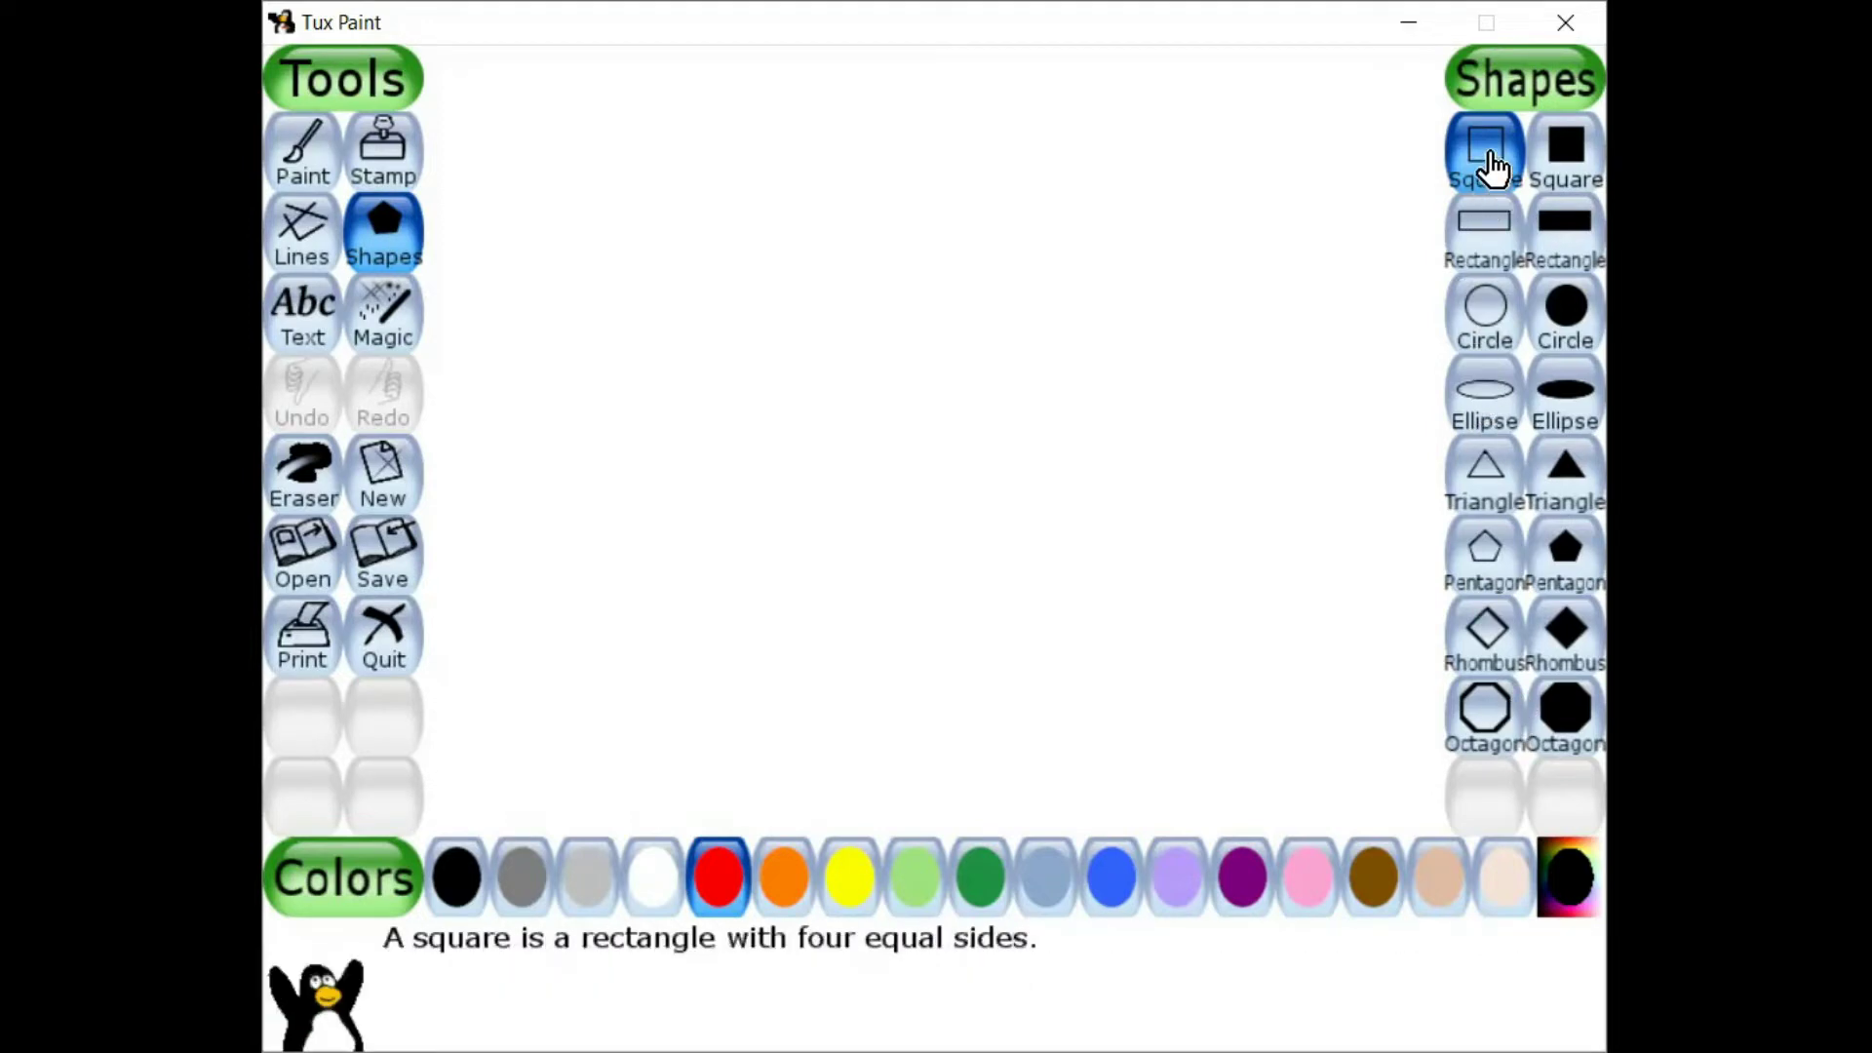
pyautogui.moveTo(679, 227); pyautogui.dragTo(810, 397)
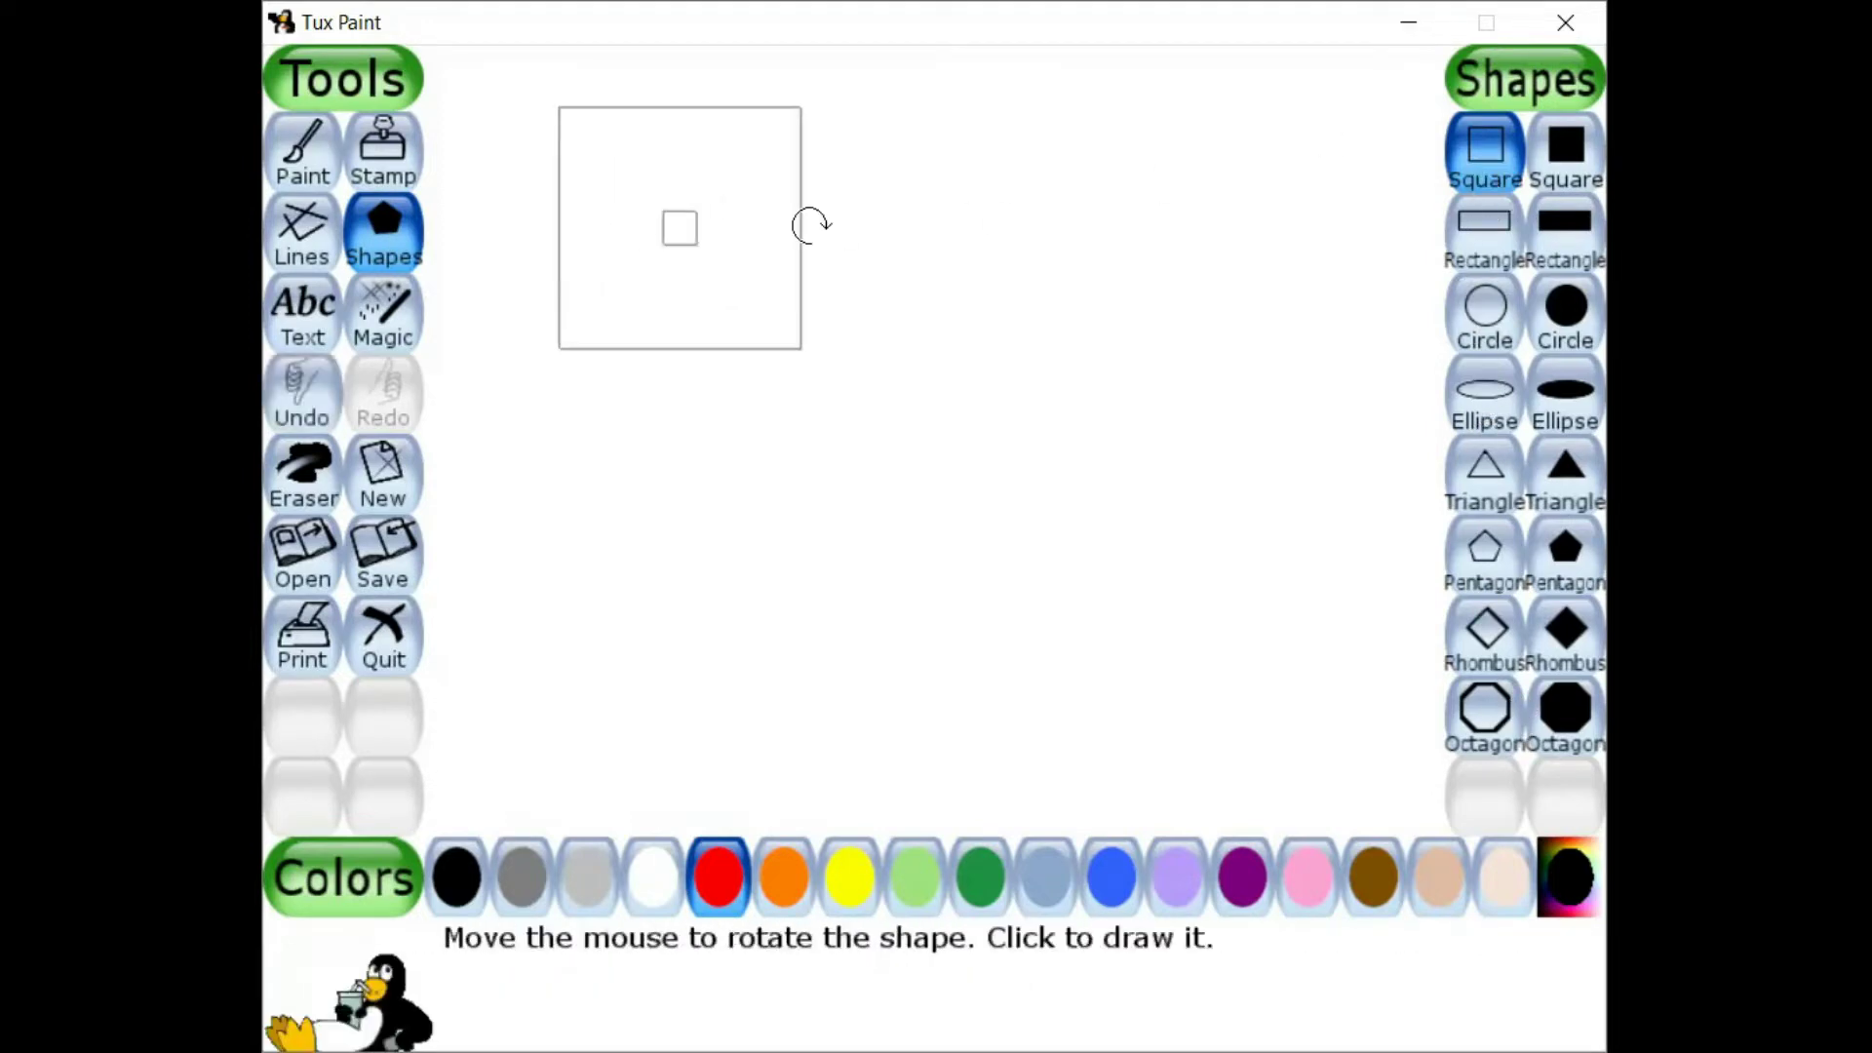
pyautogui.click(810, 226)
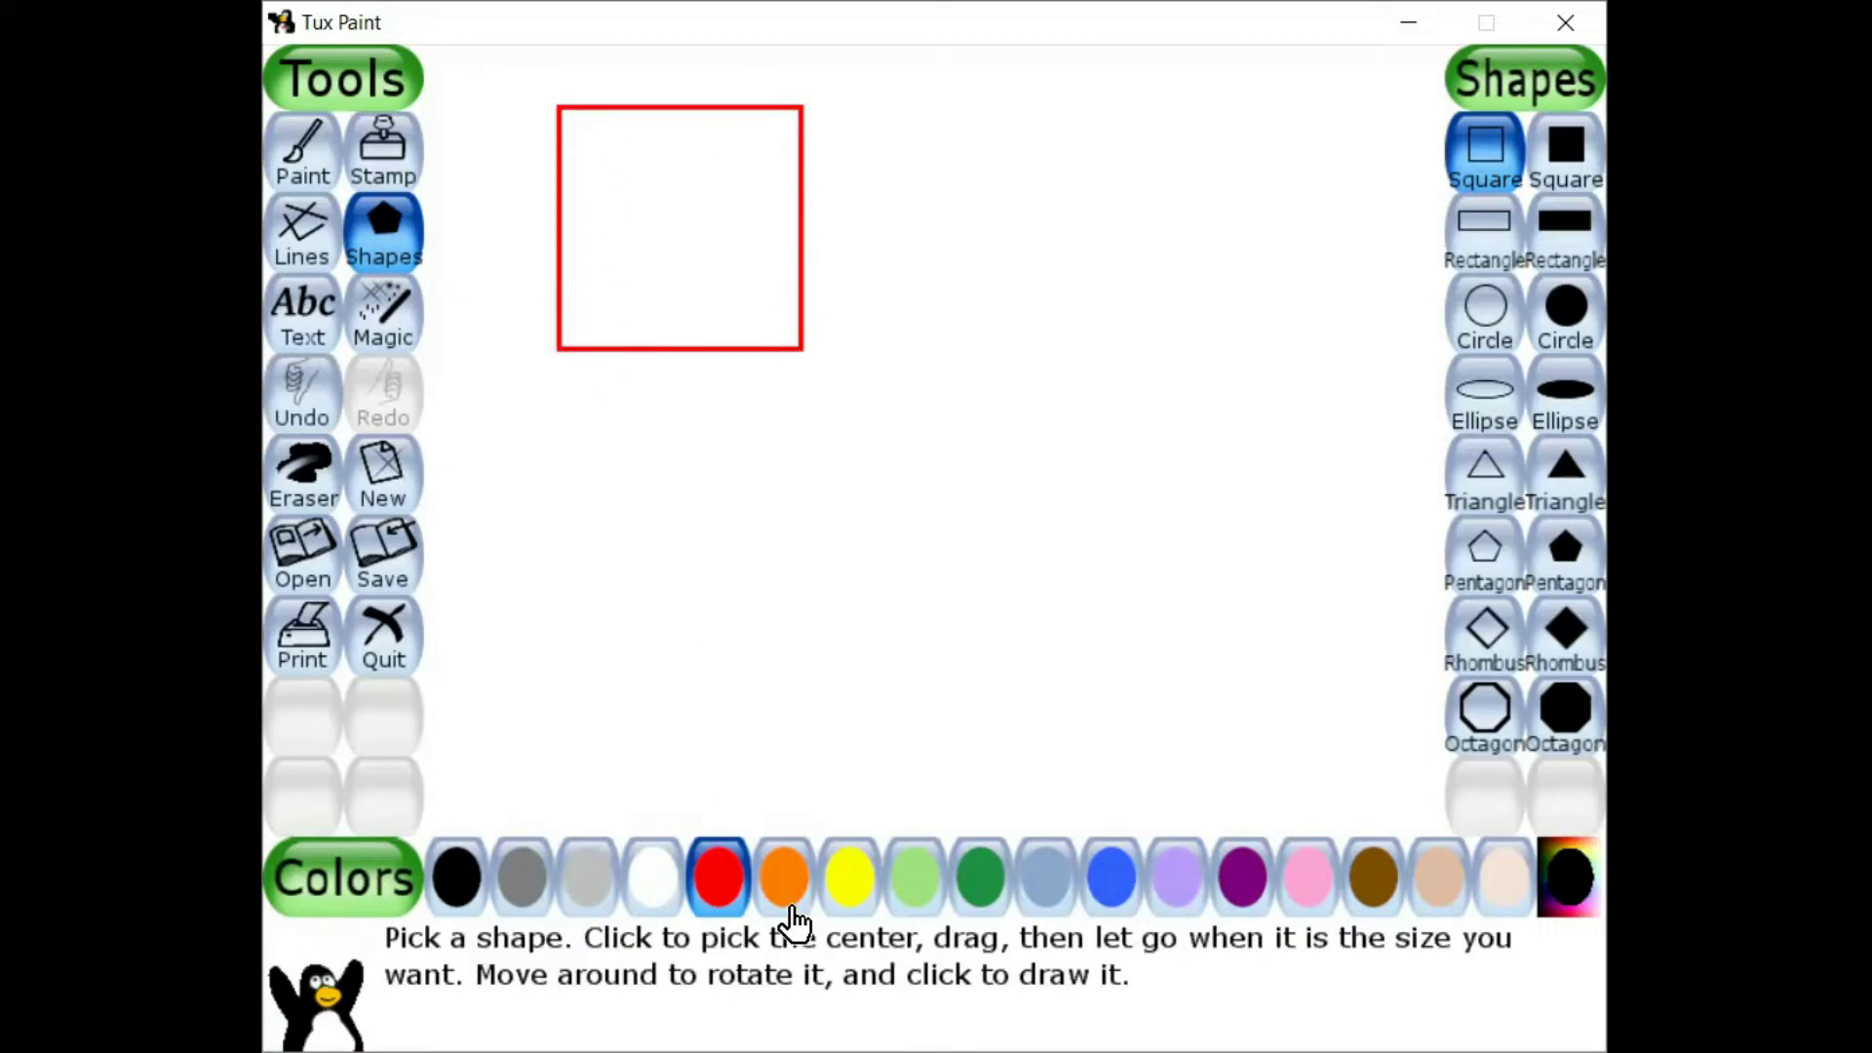
# Step: Draw a smaller purple outlined square to the right of the red one
pyautogui.click(1248, 907)
pyautogui.moveTo(1078, 198); pyautogui.dragTo(1136, 305)
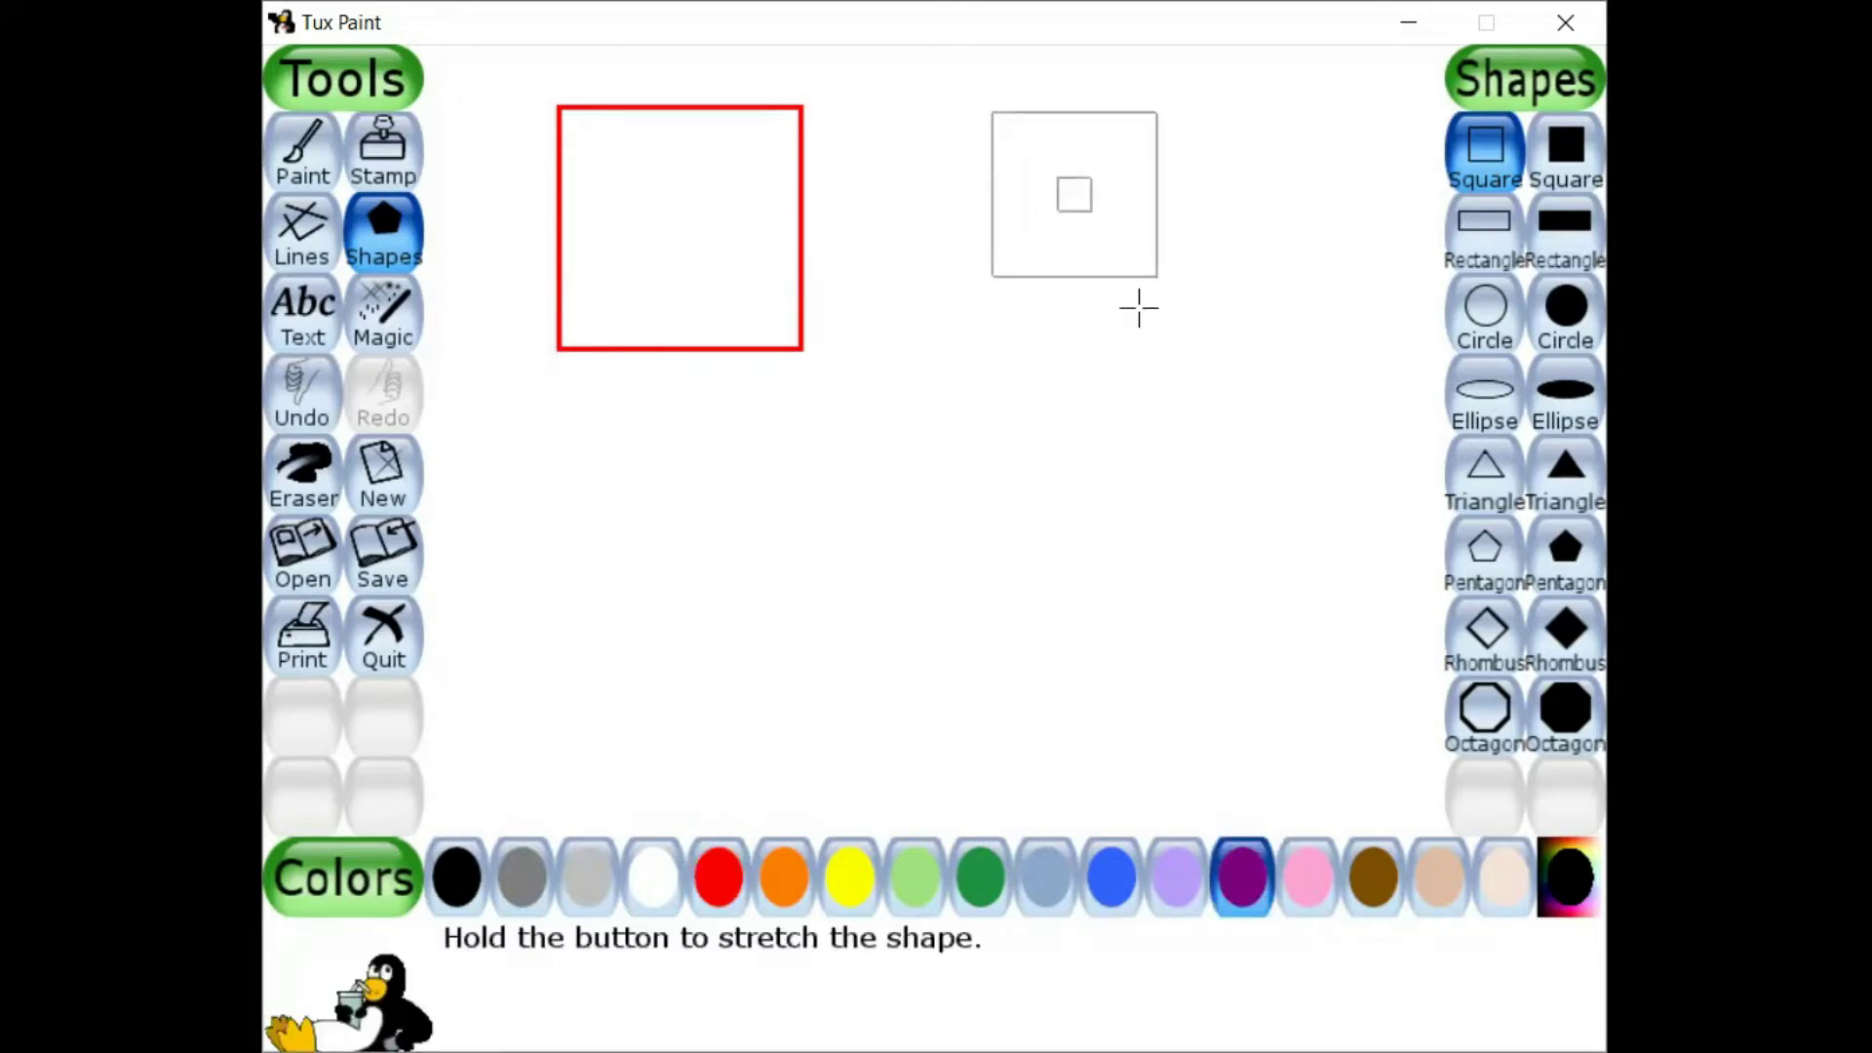
pyautogui.click(1141, 195)
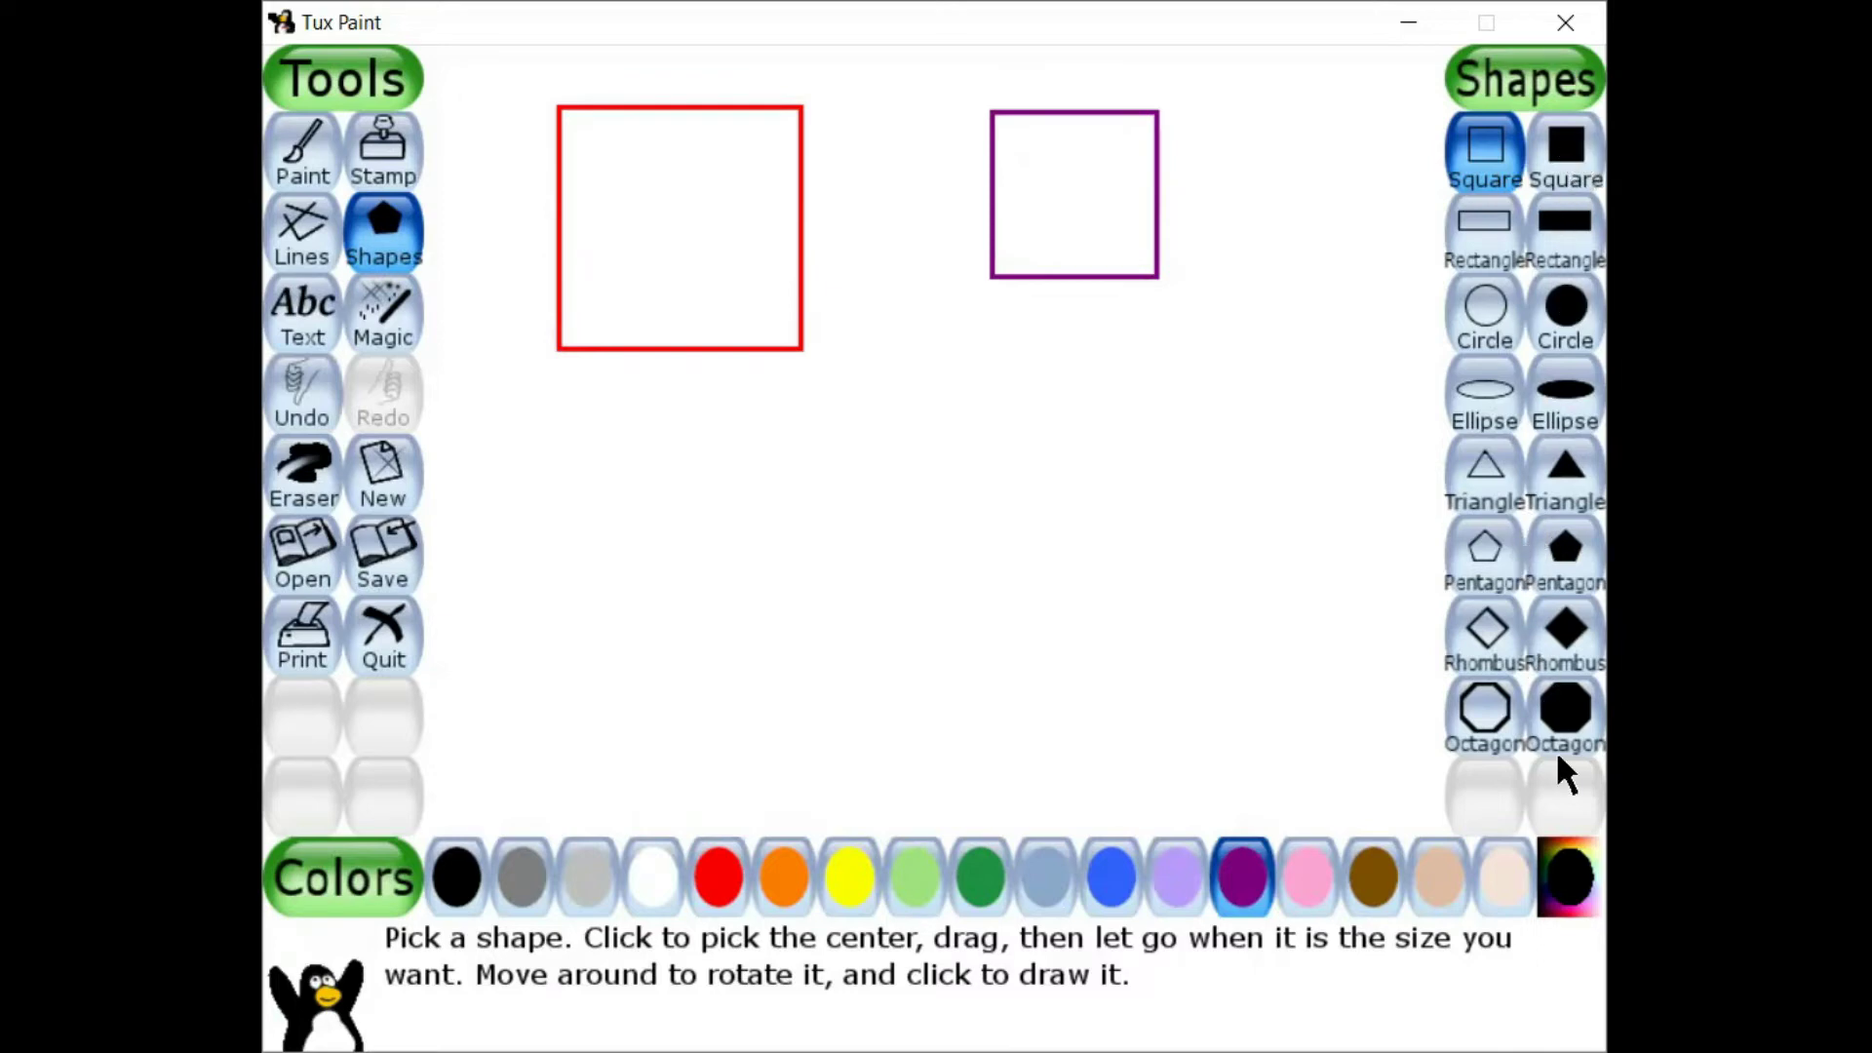
# Step: Draw a filled blue triangle beneath the gap between the red and purple squares
pyautogui.click(1562, 485)
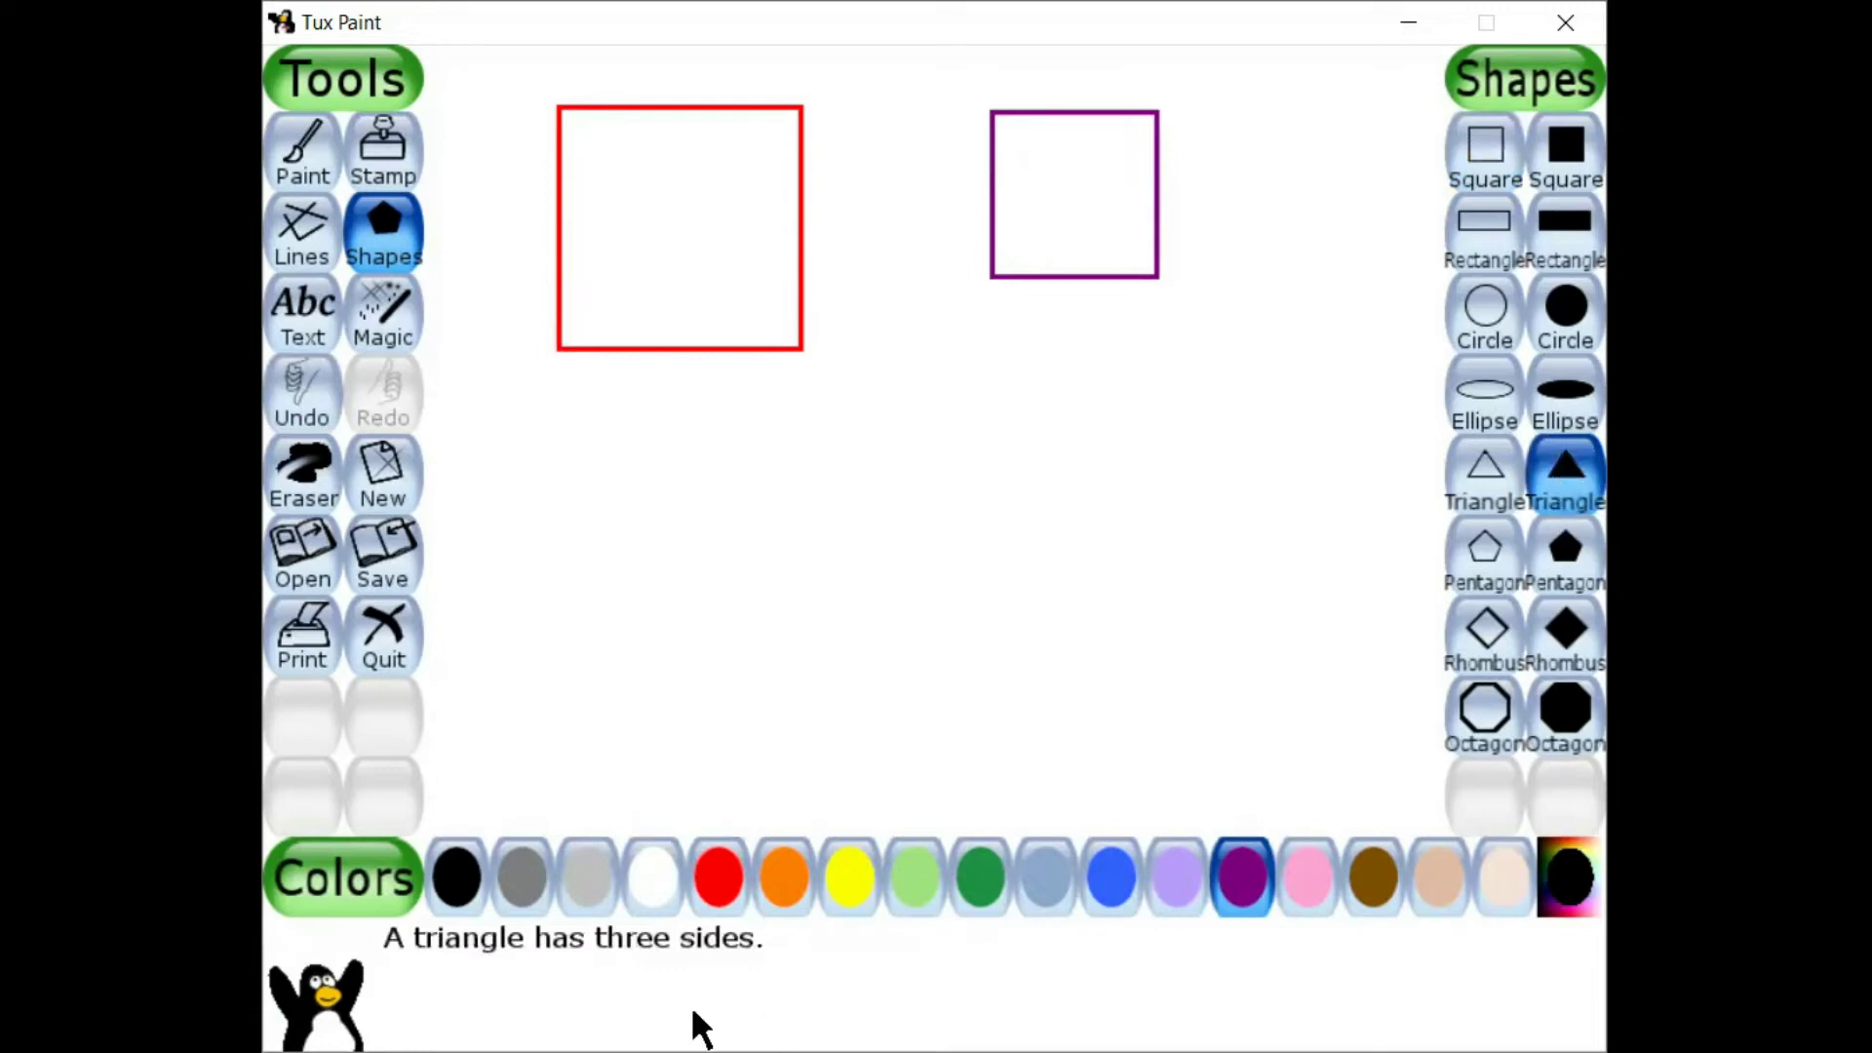
pyautogui.click(1114, 894)
pyautogui.moveTo(953, 472)
pyautogui.mouseDown()
pyautogui.moveTo(1023, 600)
pyautogui.moveTo(1073, 611)
pyautogui.mouseUp()
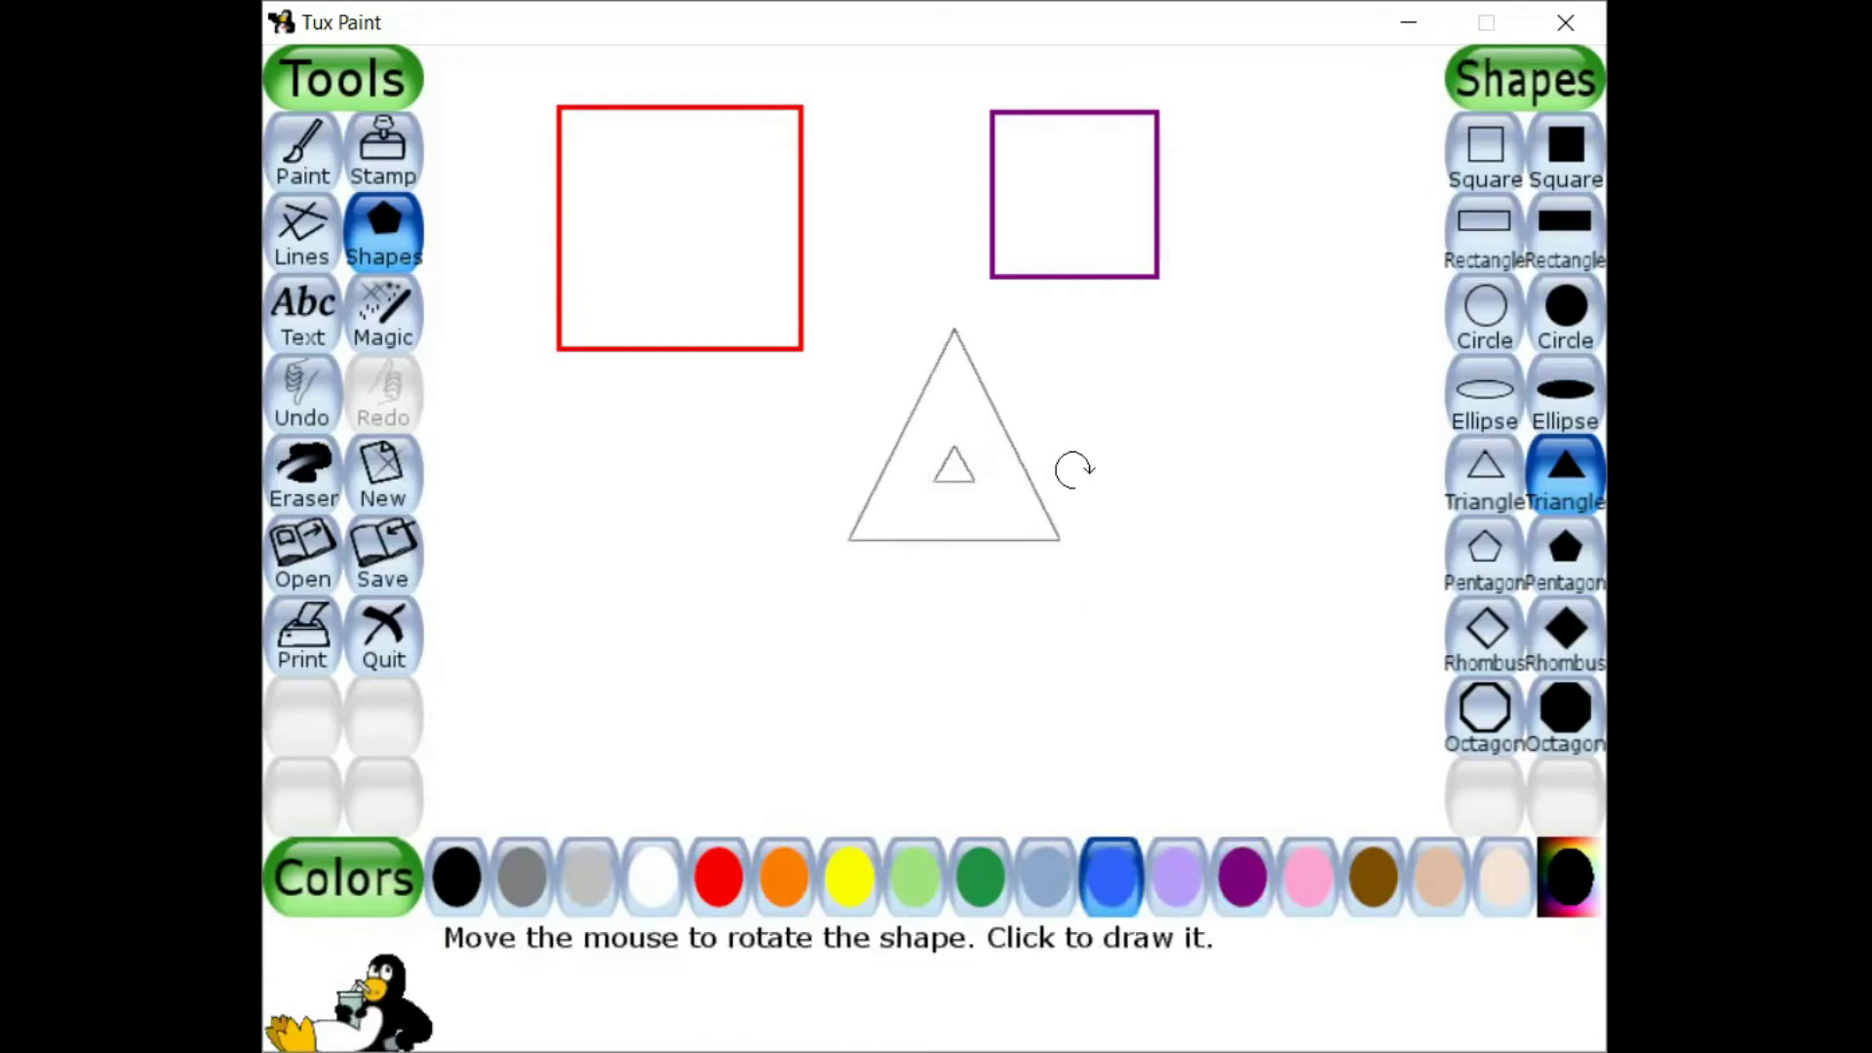
pyautogui.click(1075, 470)
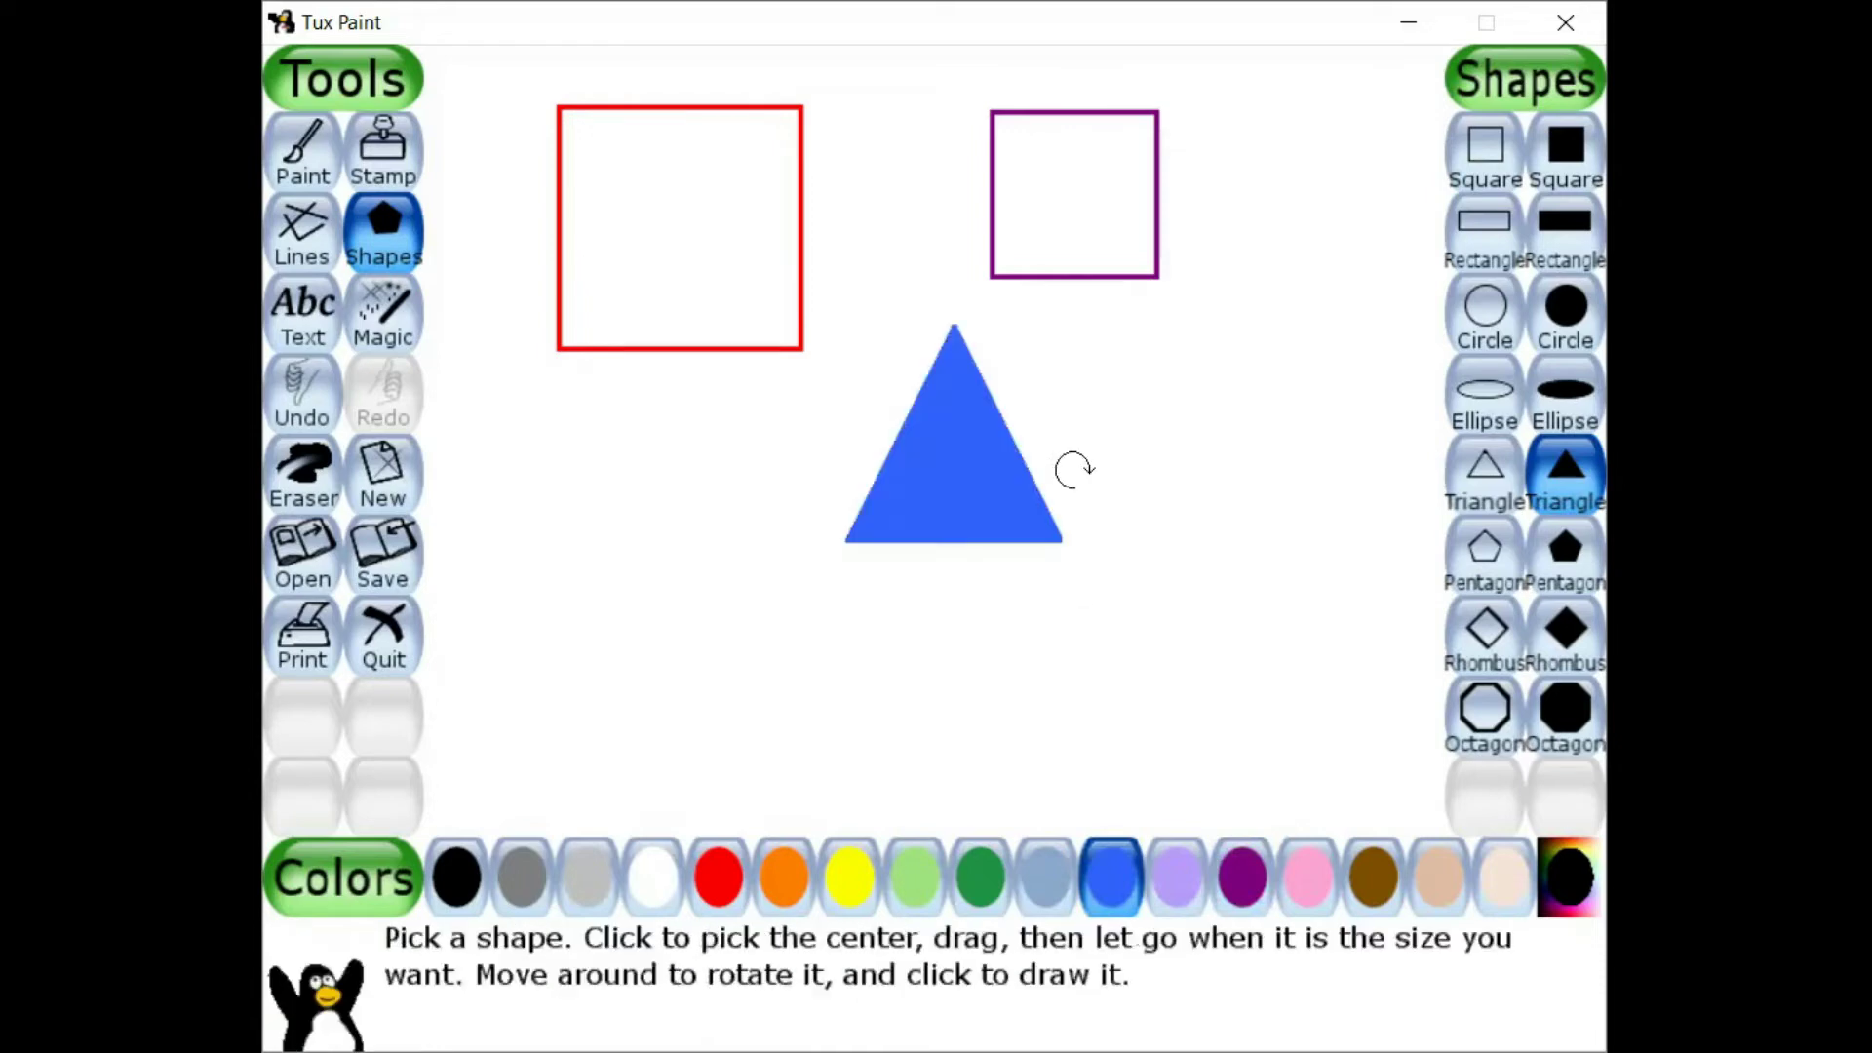
# Step: Add a solid blue rectangle right of the triangle and a solid dark green ellipse on the left
pyautogui.click(1559, 234)
pyautogui.moveTo(1197, 494); pyautogui.dragTo(1321, 555)
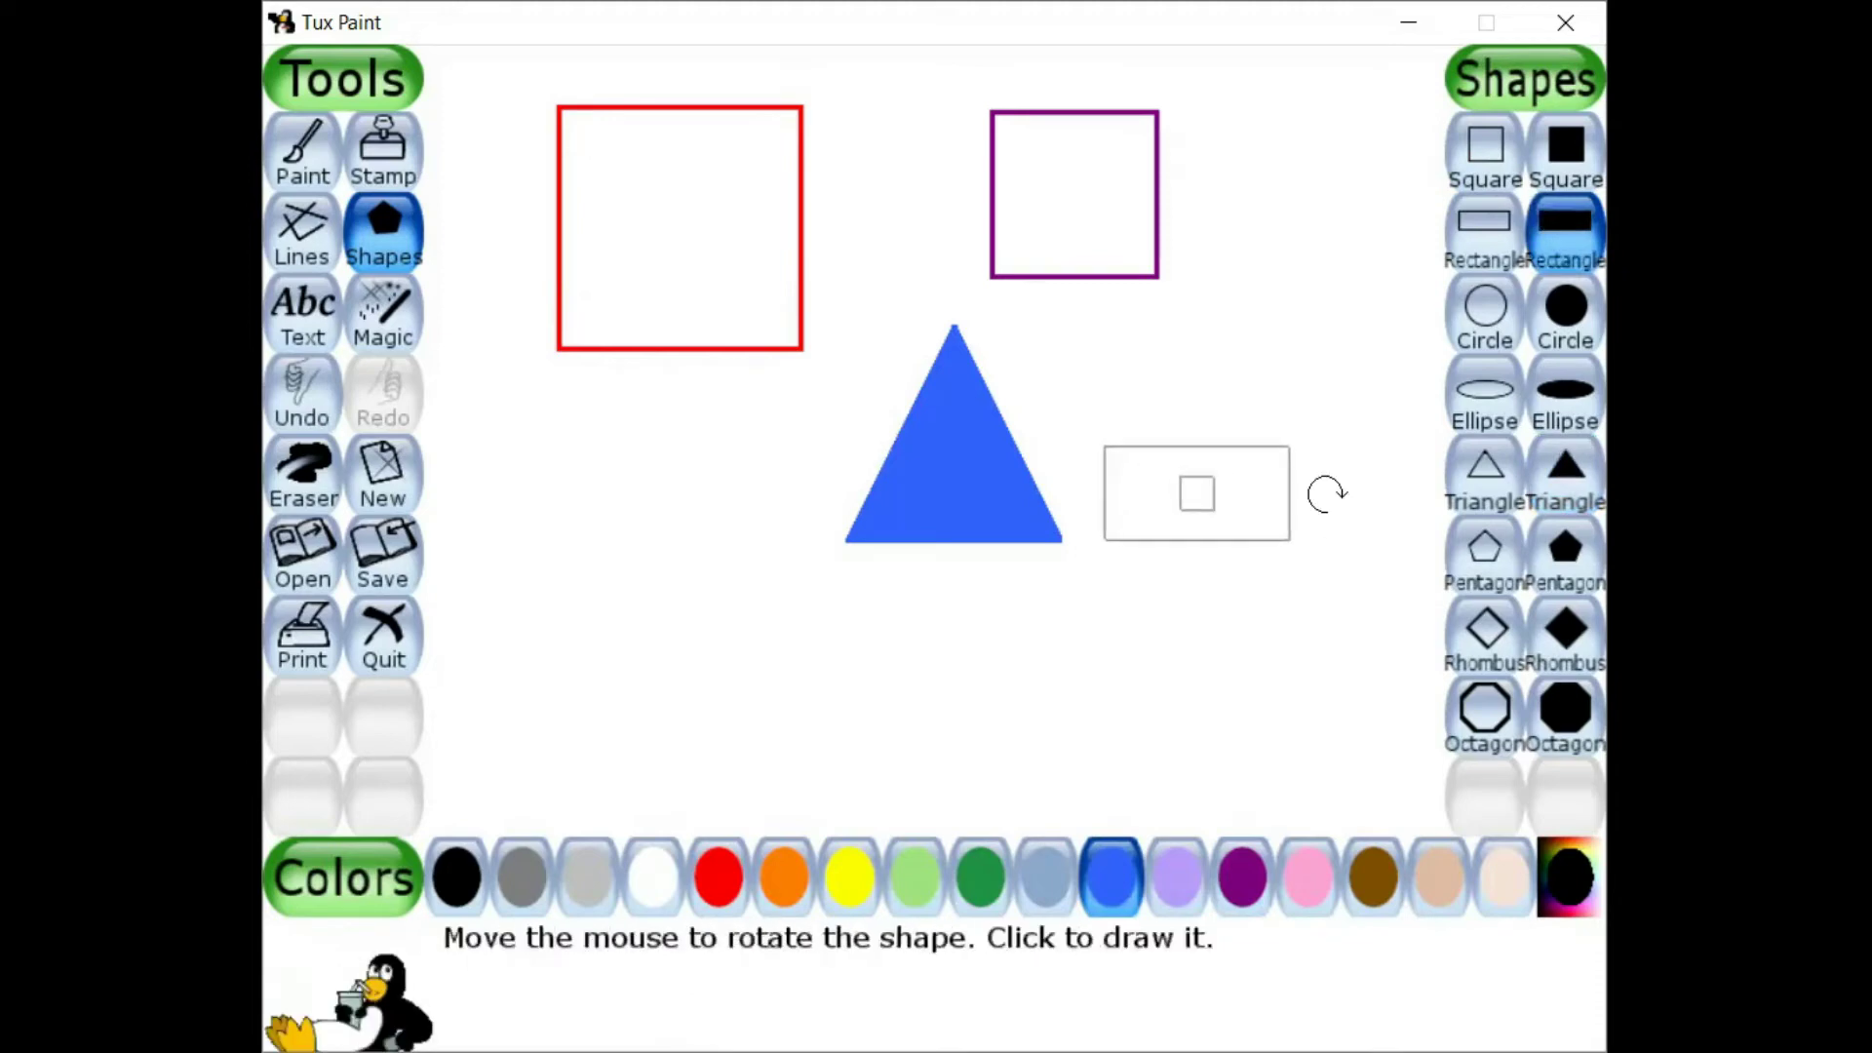
pyautogui.click(1325, 494)
pyautogui.click(985, 878)
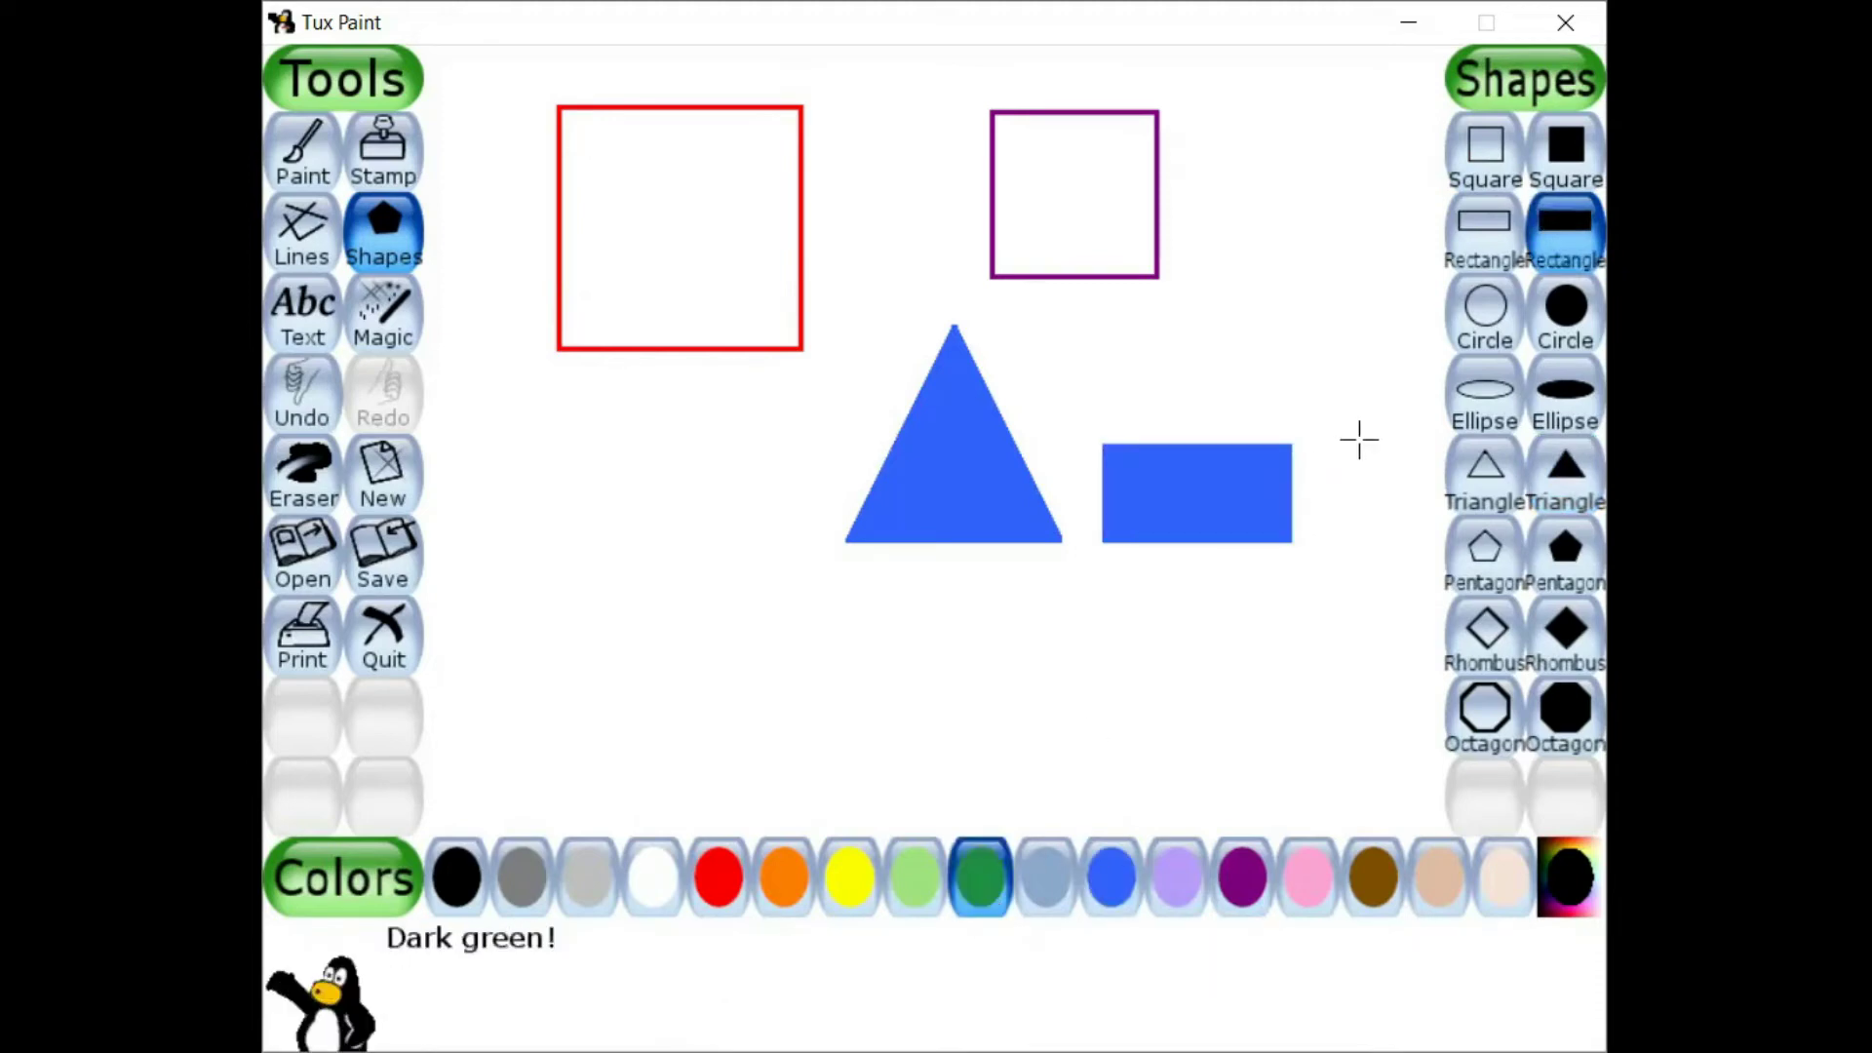
pyautogui.click(1562, 395)
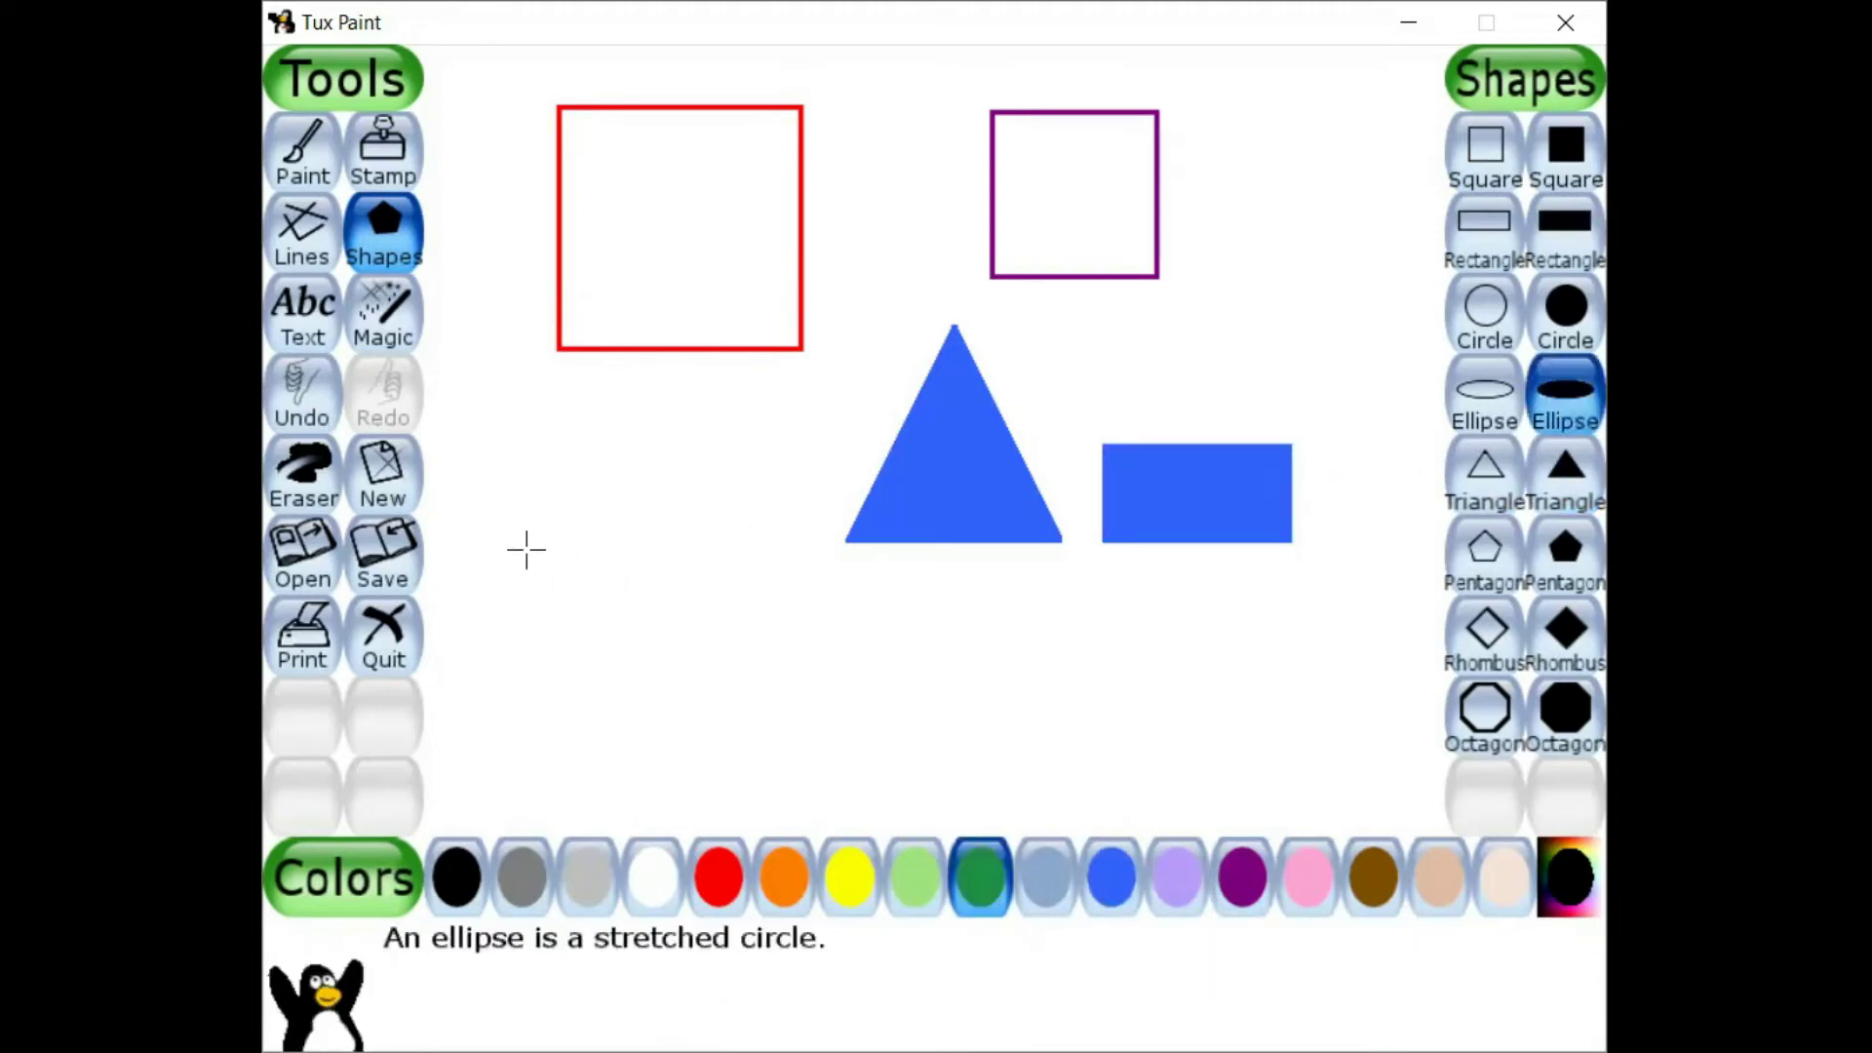
pyautogui.moveTo(551, 547)
pyautogui.mouseDown()
pyautogui.moveTo(735, 631)
pyautogui.moveTo(757, 543)
pyautogui.mouseUp()
pyautogui.click(759, 548)
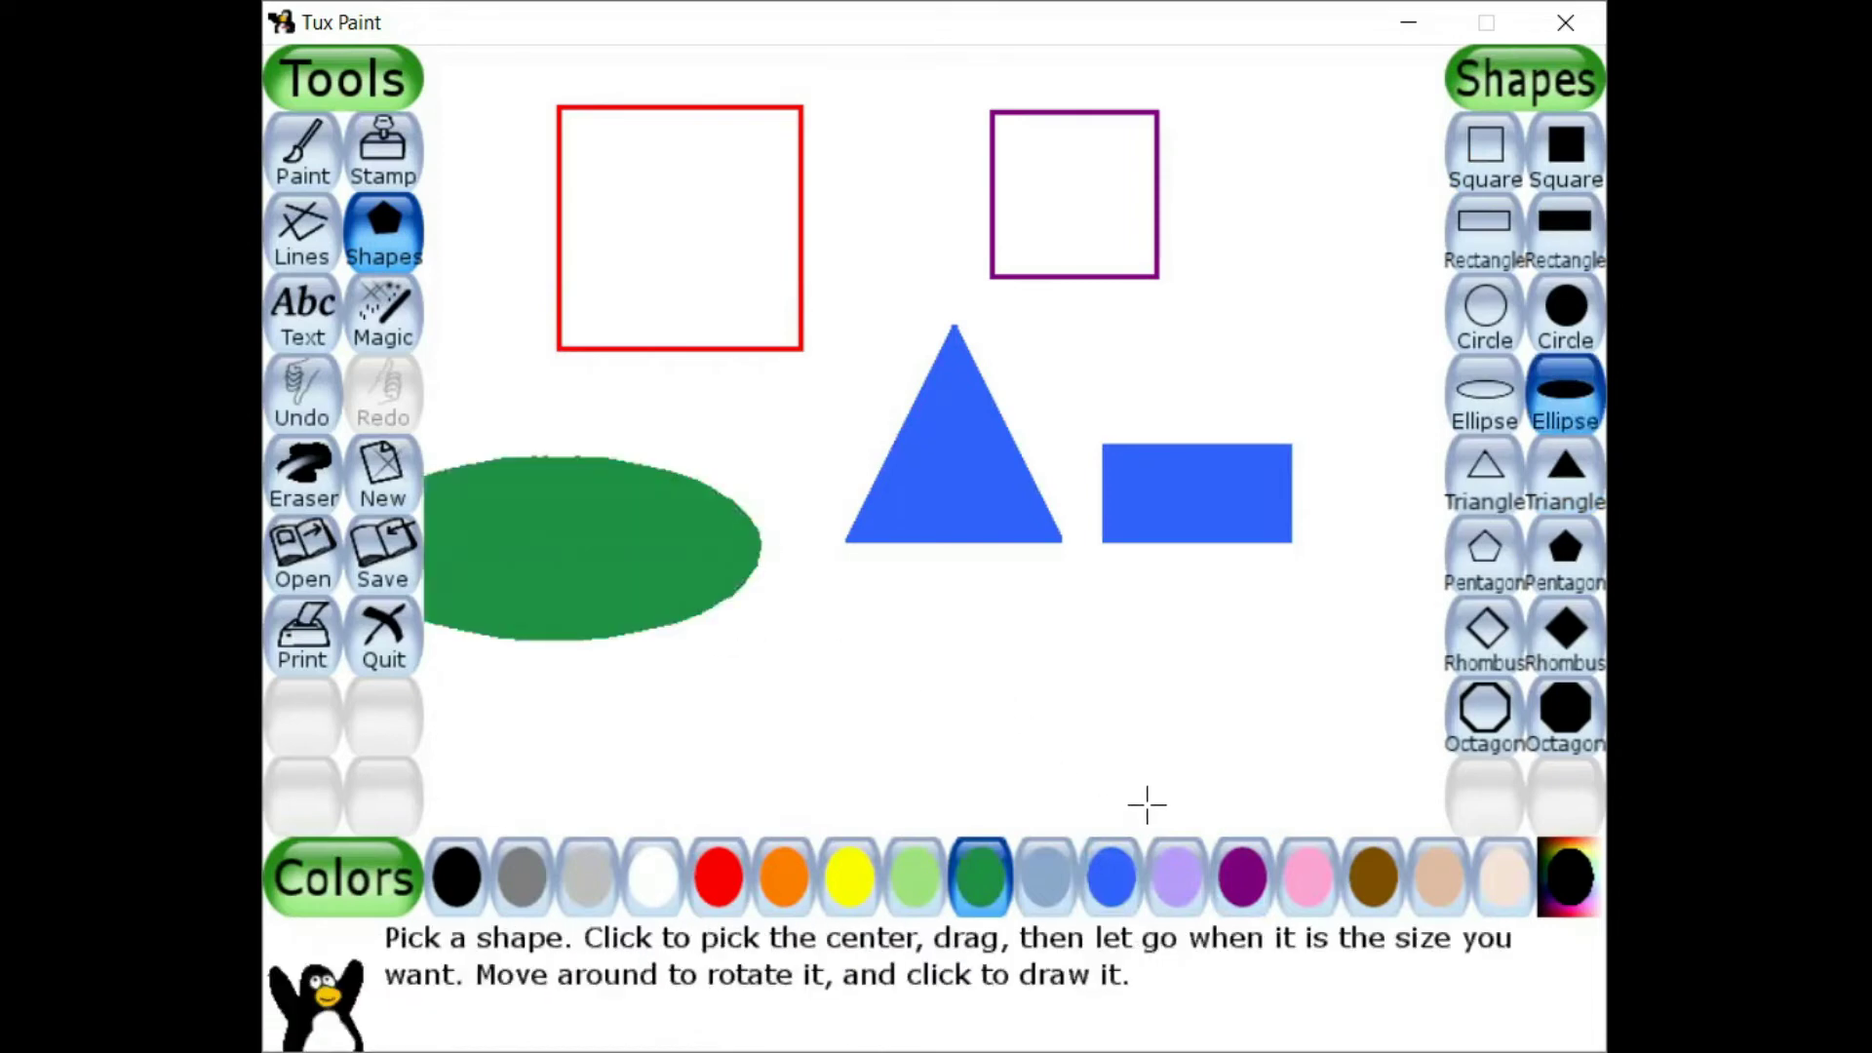
# Step: Add a solid orange pentagon below the rectangle and an orange outlined ellipse over the purple square
pyautogui.click(786, 882)
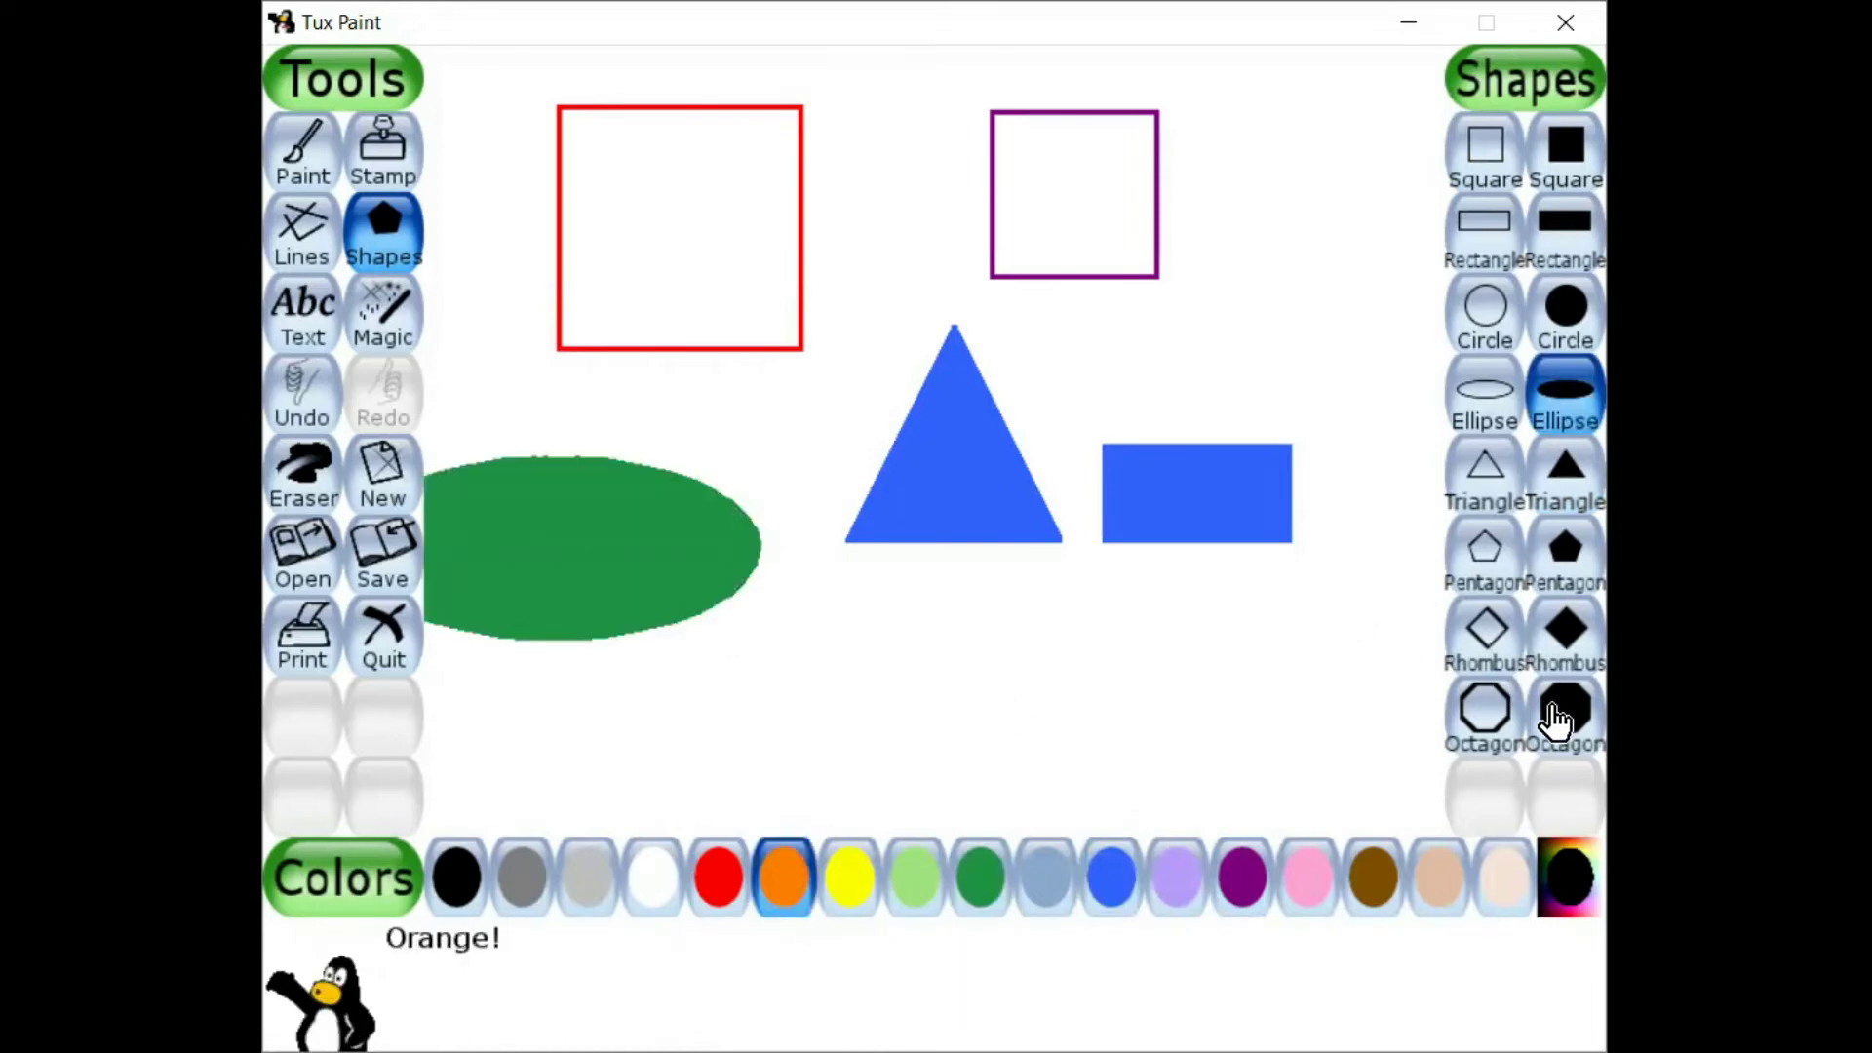
pyautogui.click(1581, 549)
pyautogui.moveTo(1138, 677); pyautogui.dragTo(1235, 674)
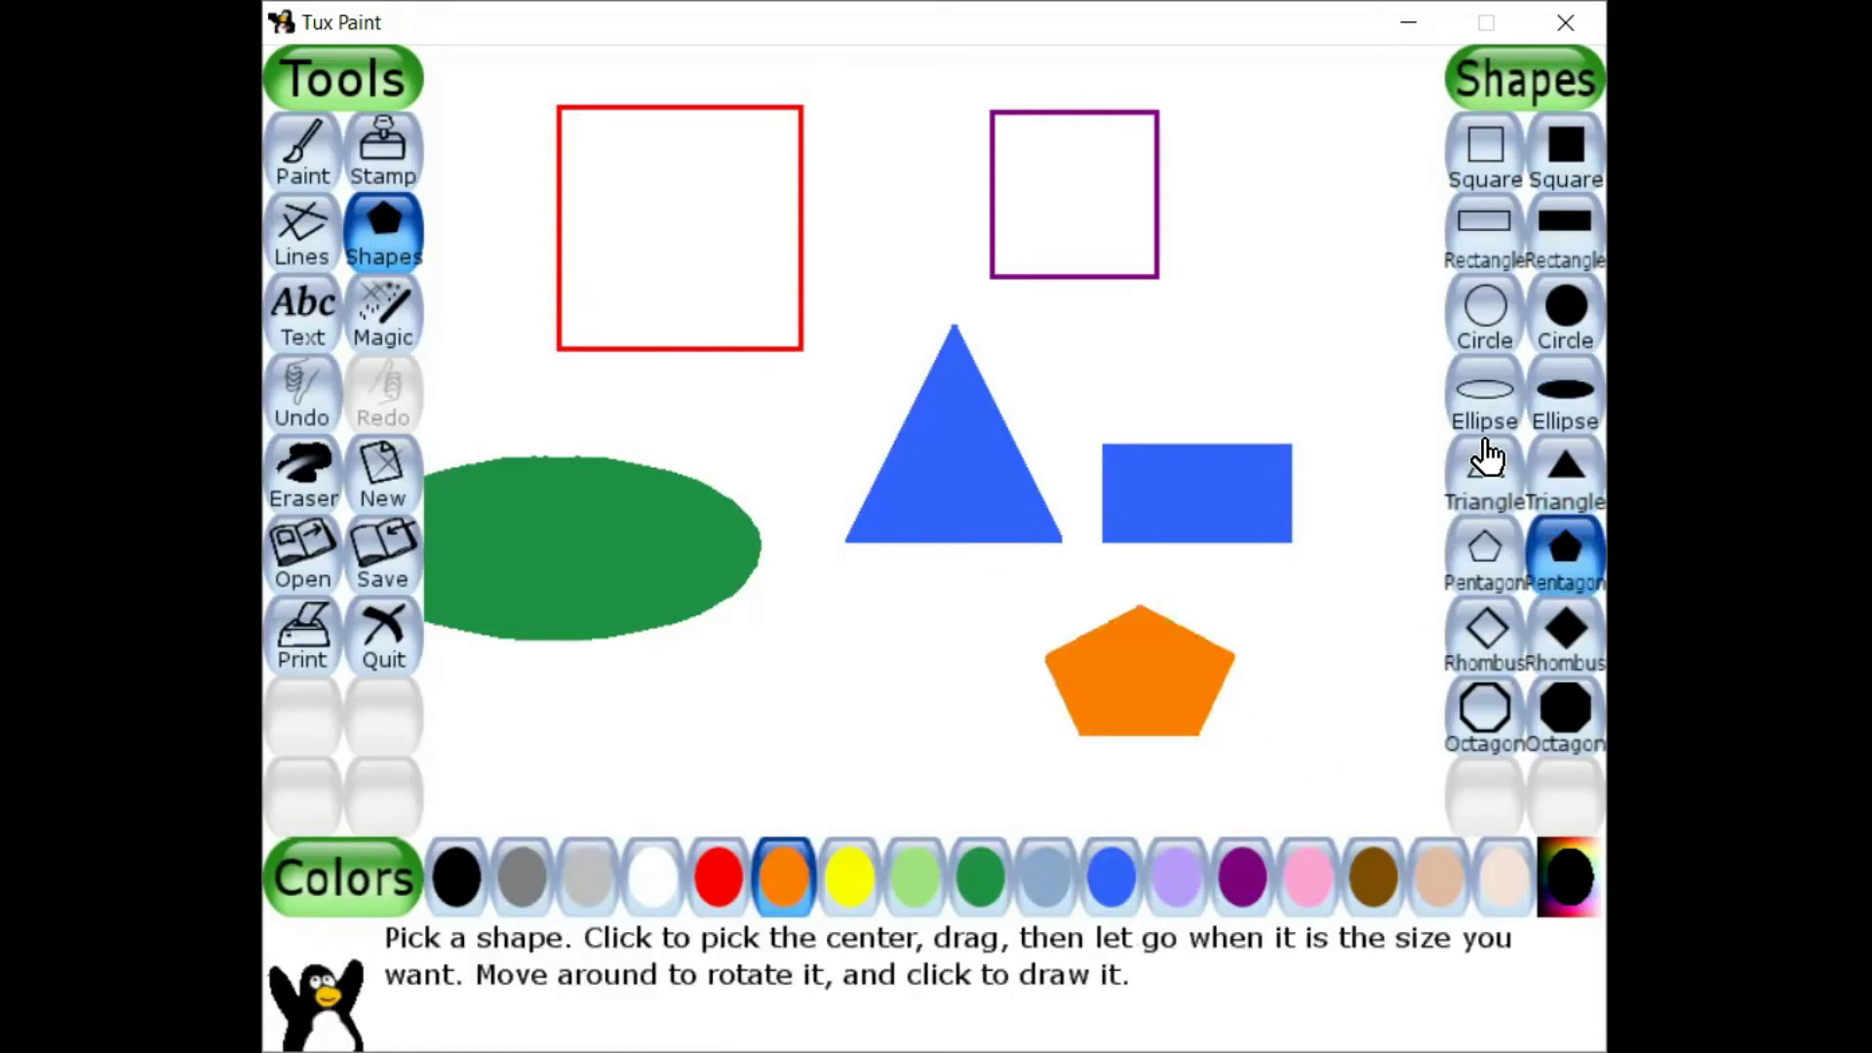
pyautogui.click(1484, 399)
pyautogui.moveTo(1118, 313); pyautogui.dragTo(1309, 385)
pyautogui.click(1309, 310)
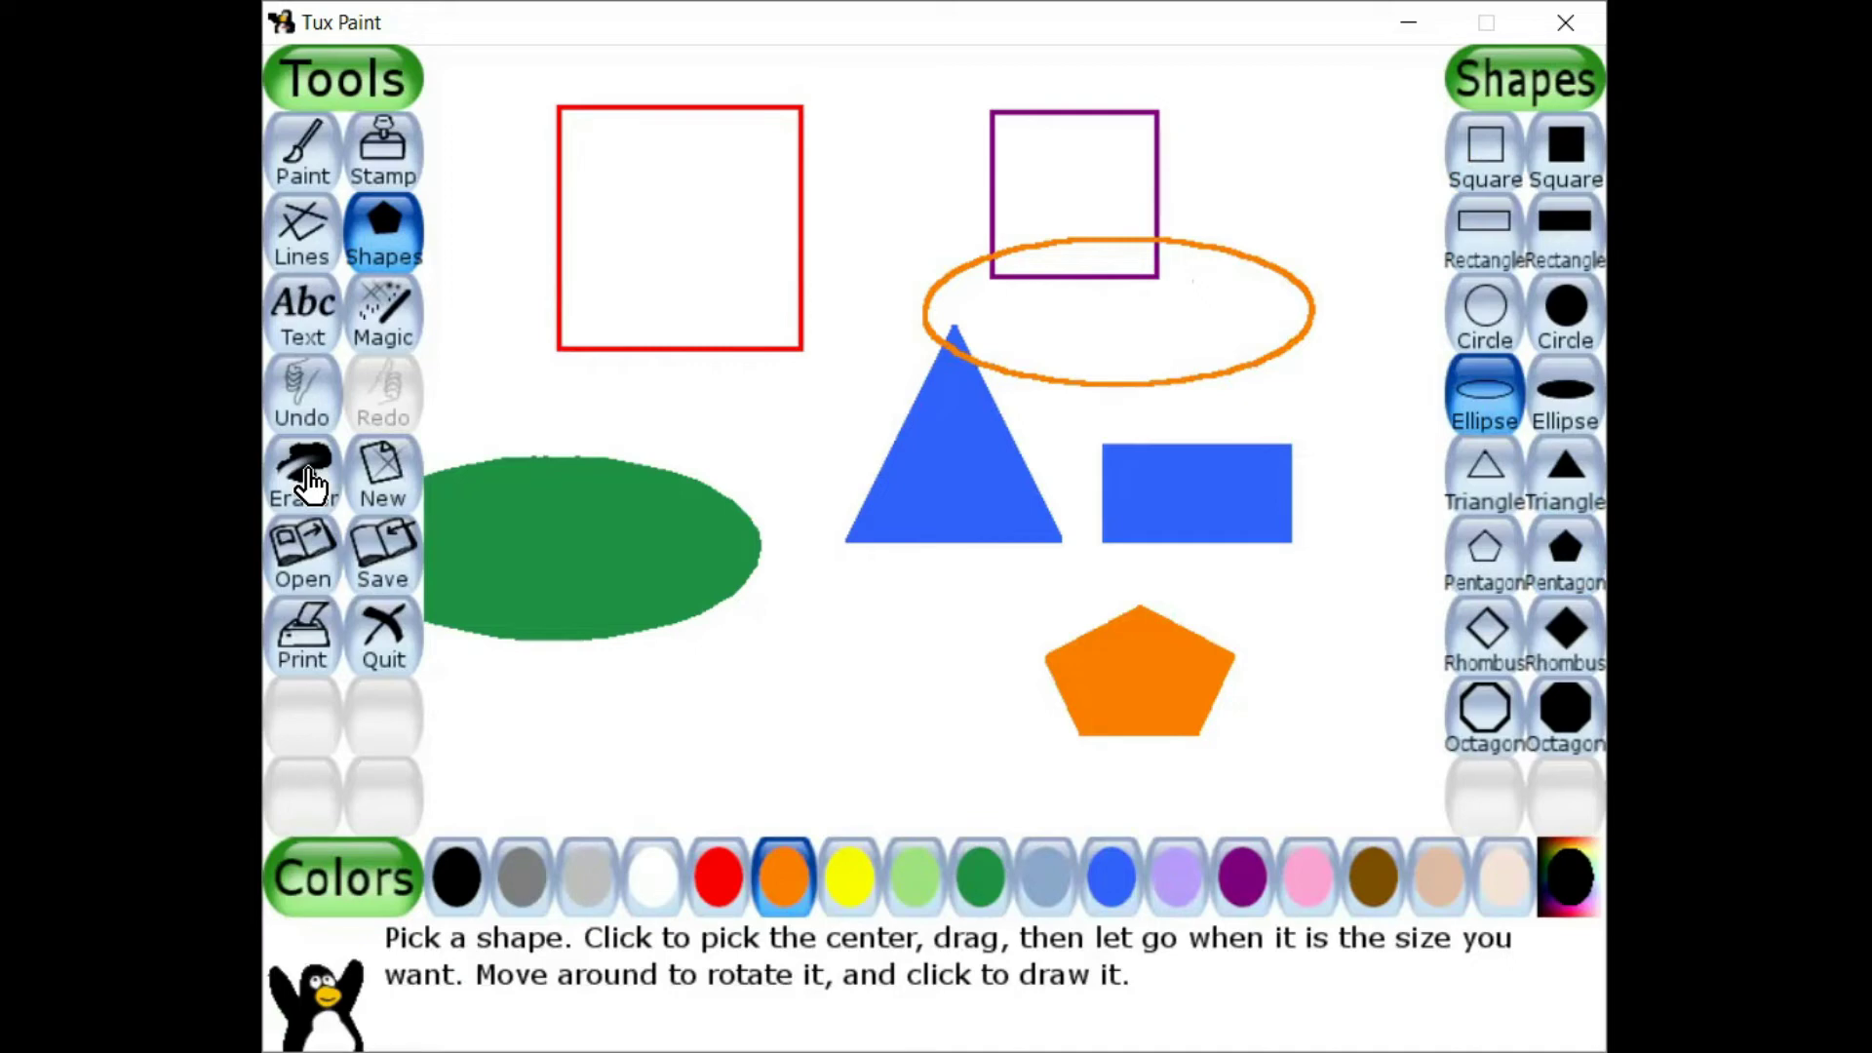
pyautogui.click(310, 485)
# Step: Wipe the squares, triangle and other practice shapes off the canvas with the eraser
pyautogui.moveTo(605, 188)
pyautogui.mouseDown()
pyautogui.moveTo(640, 652)
pyautogui.moveTo(523, 598)
pyautogui.moveTo(877, 117)
pyautogui.moveTo(1178, 494)
pyautogui.moveTo(1080, 796)
pyautogui.mouseUp()
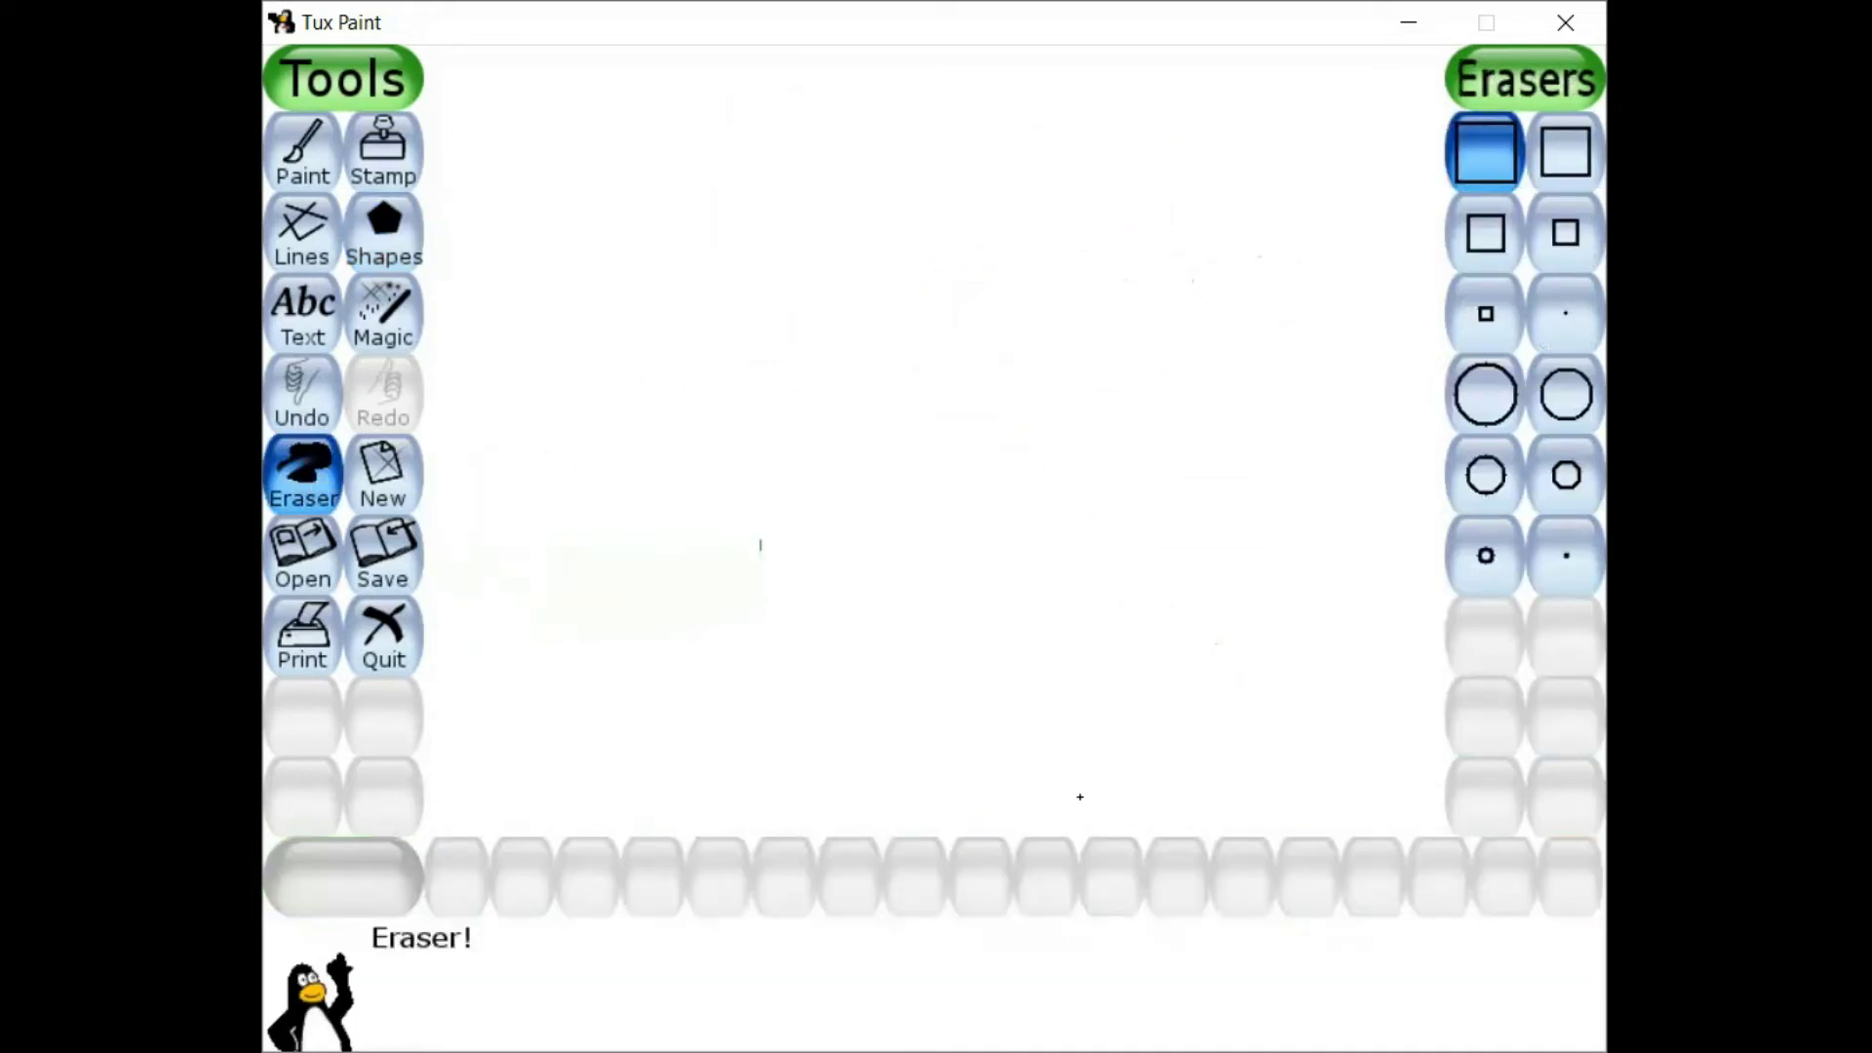
pyautogui.click(382, 255)
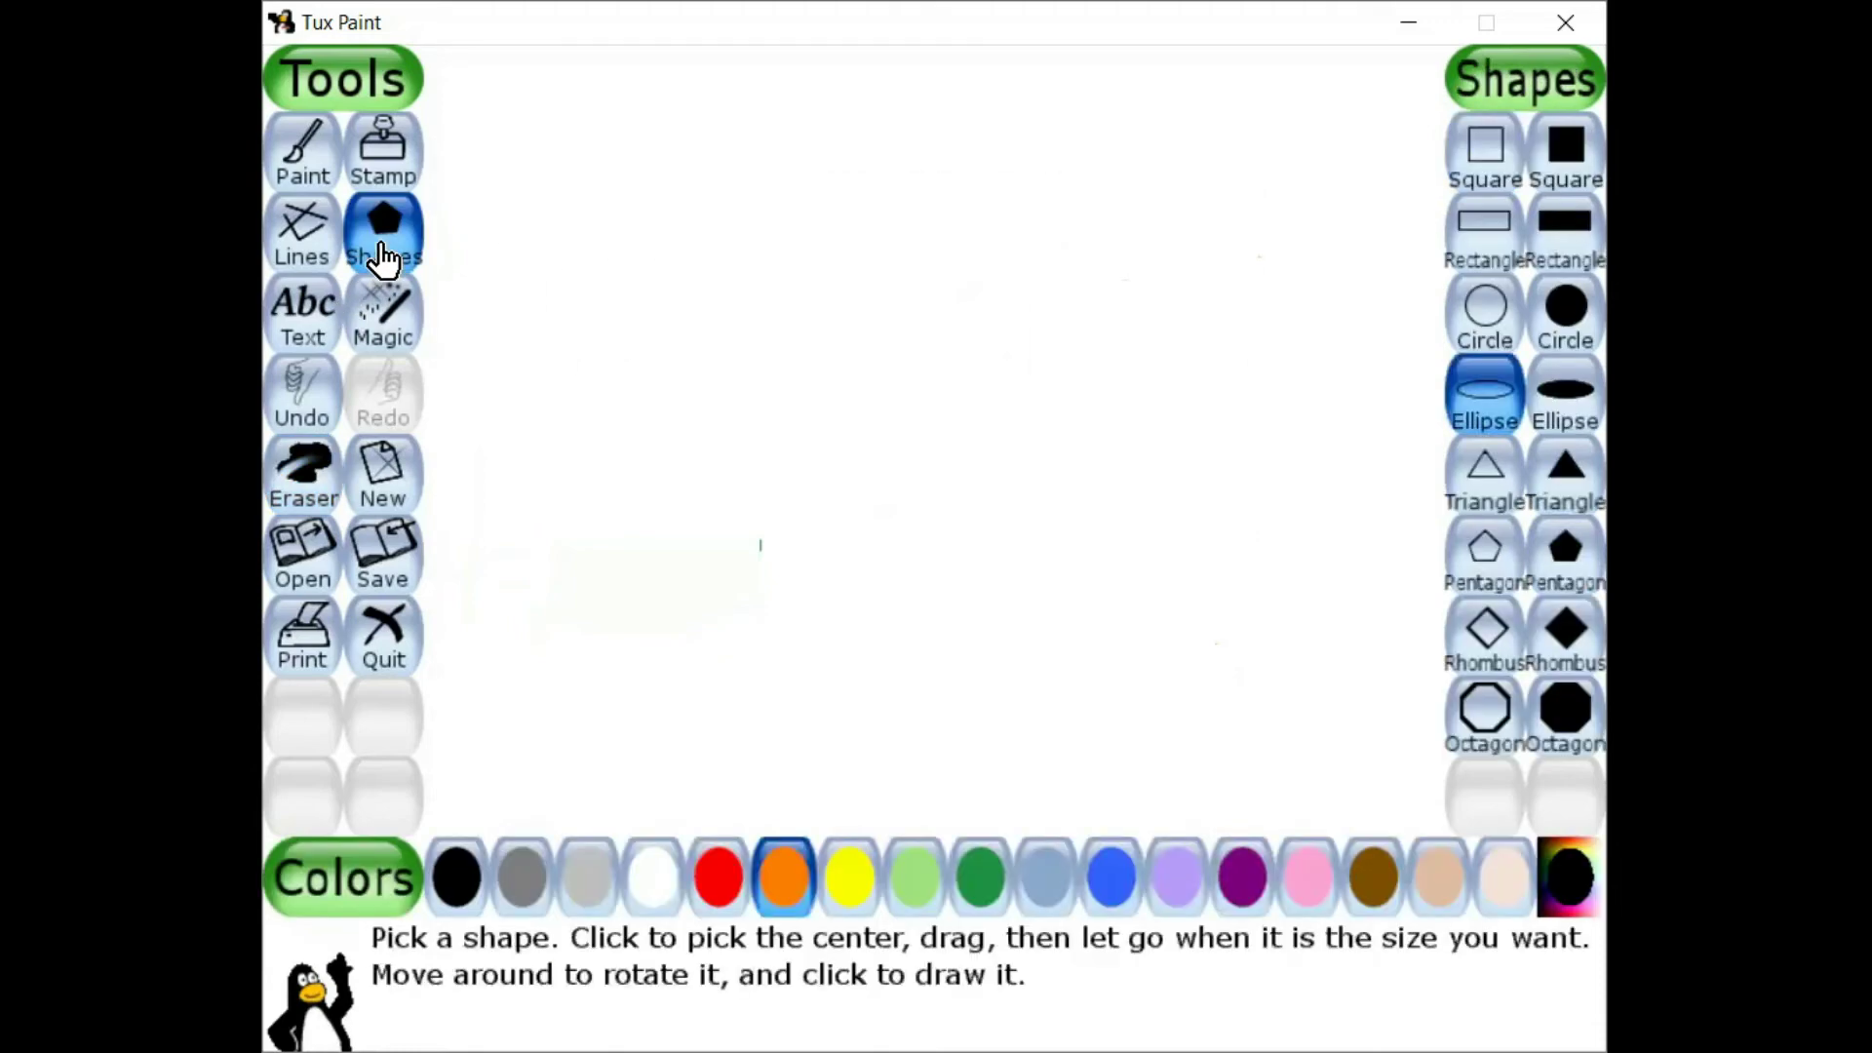
pyautogui.click(1487, 175)
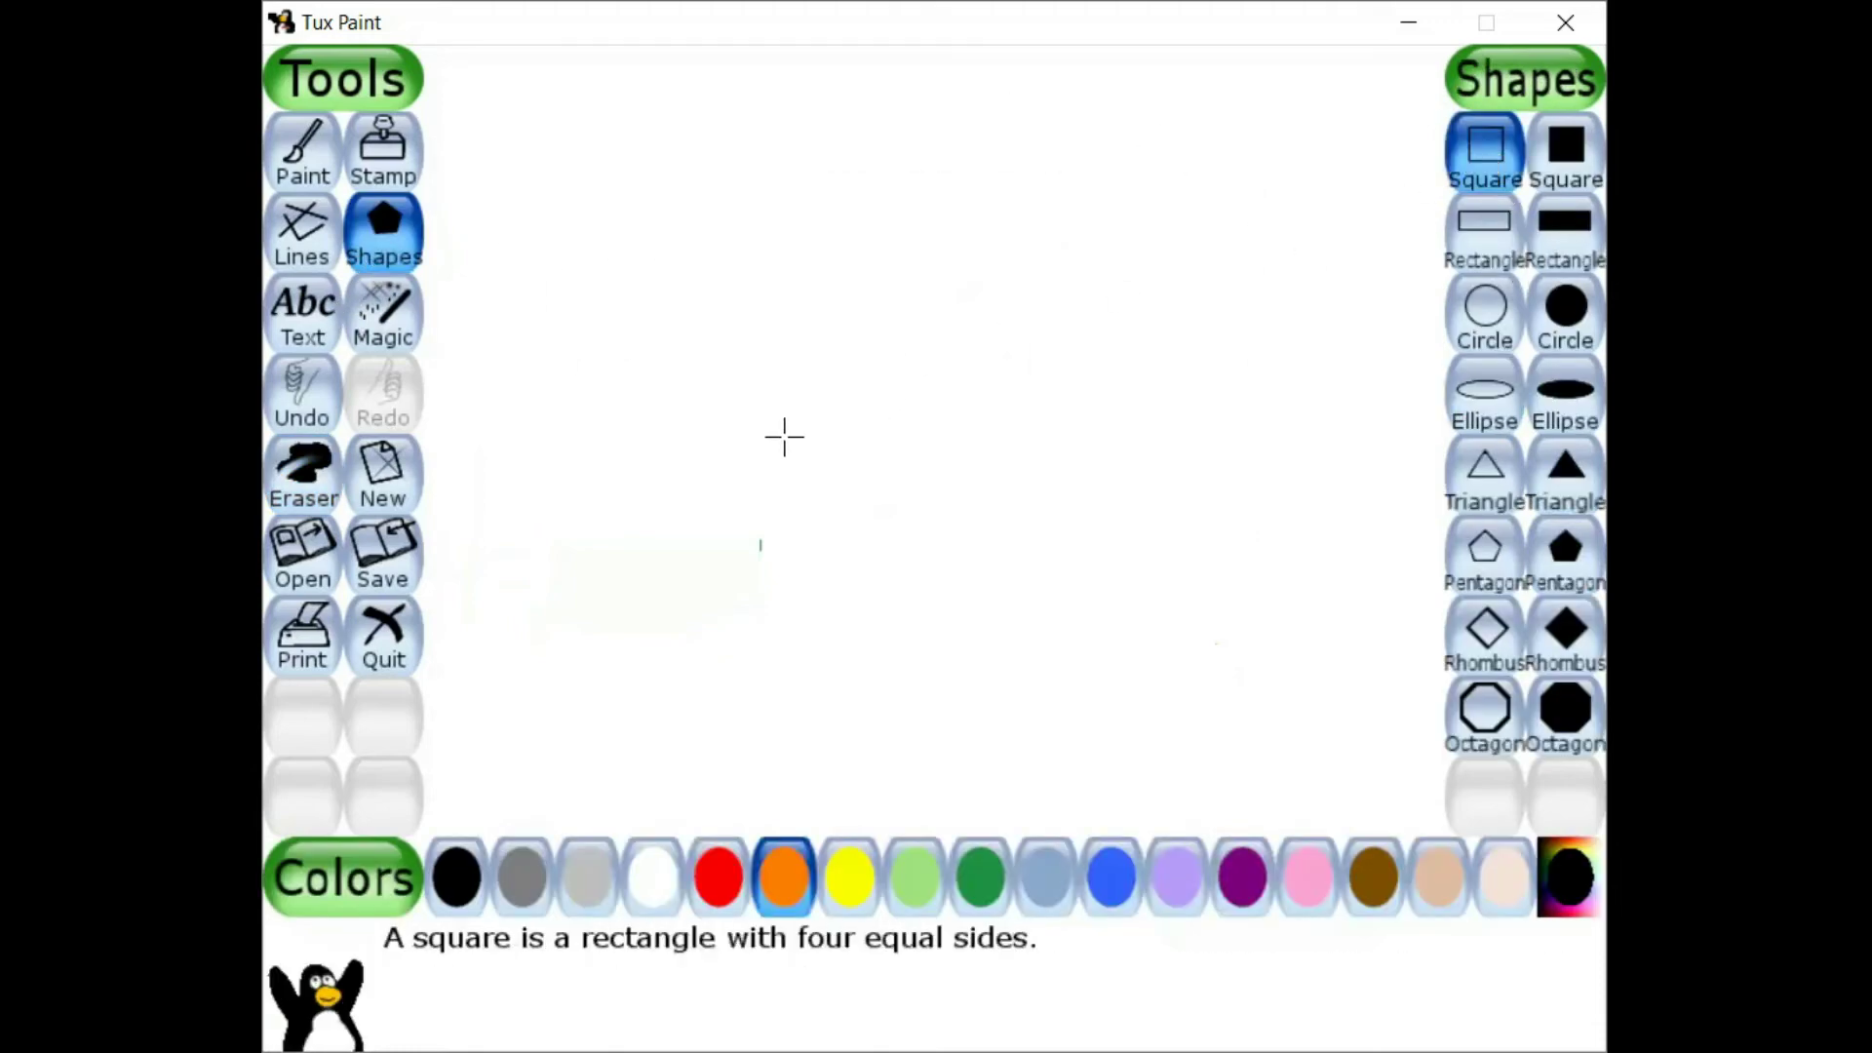
# Step: Draw an orange outlined square at the centre, topped by a wide solid orange triangle roof
pyautogui.moveTo(783, 438); pyautogui.dragTo(915, 575)
pyautogui.click(915, 438)
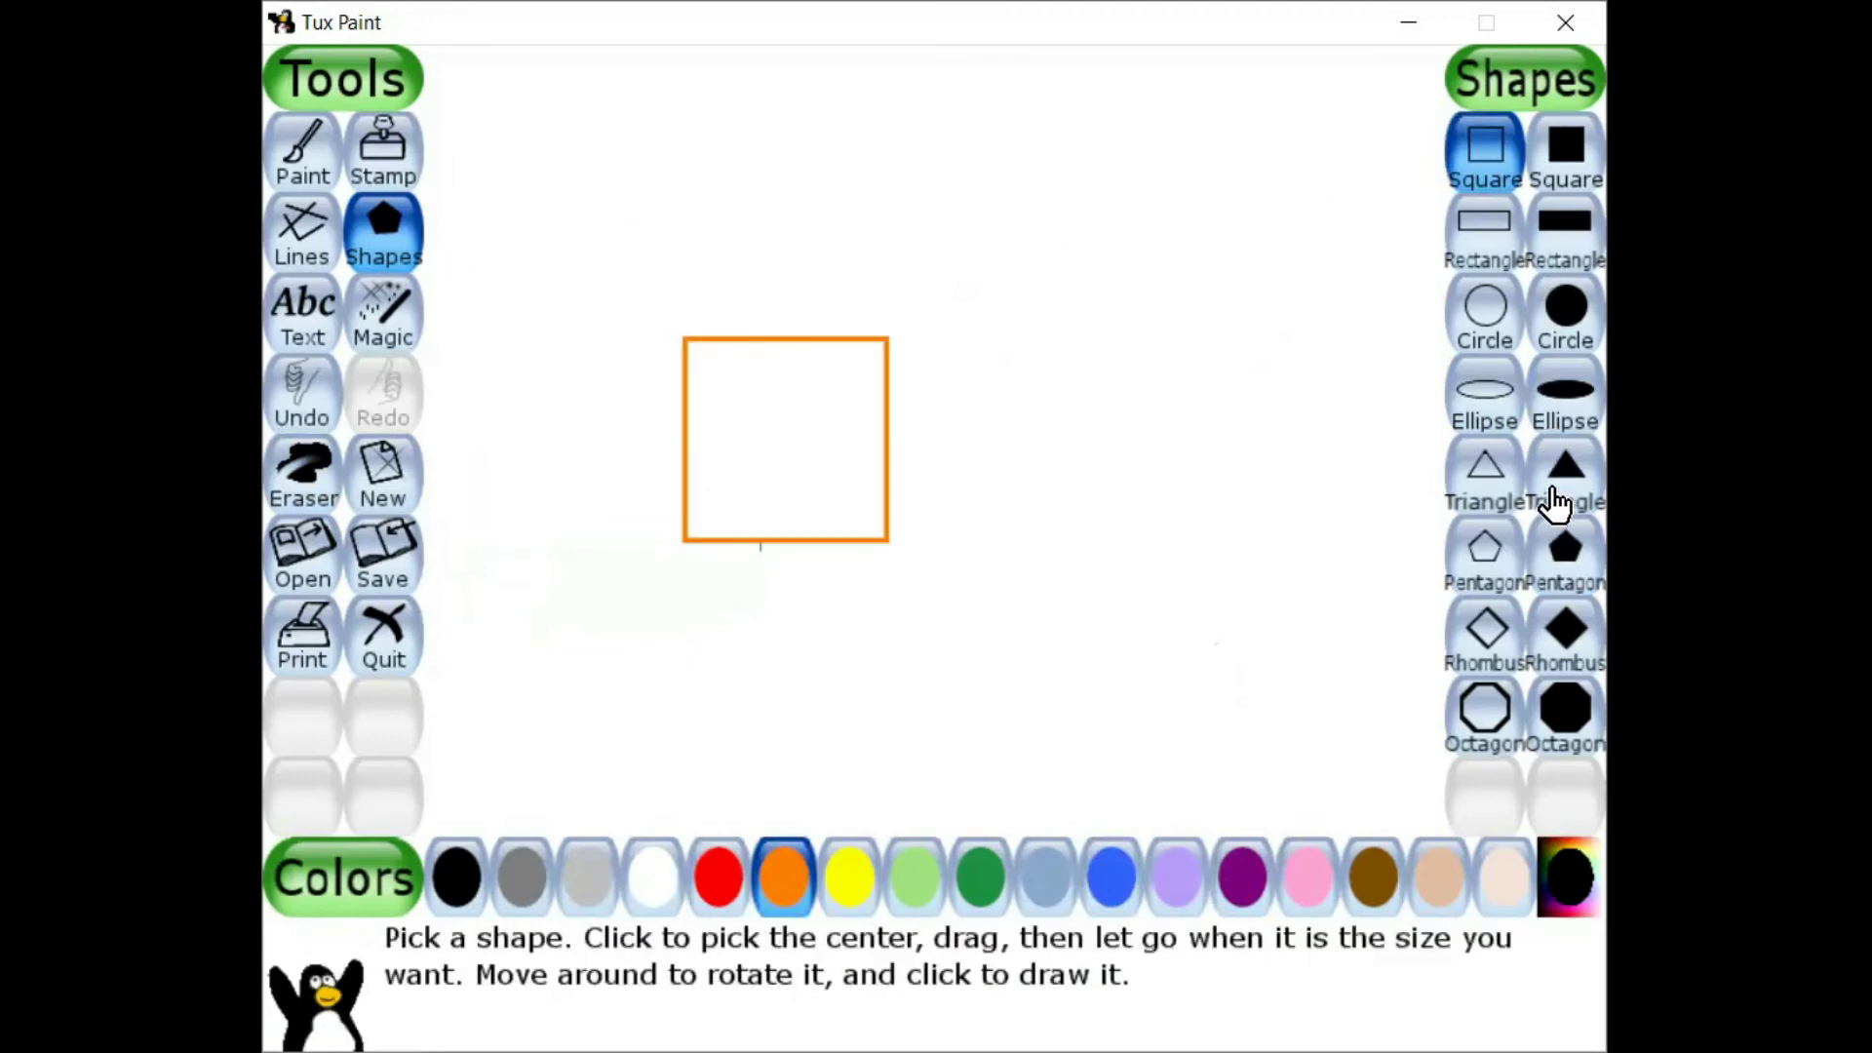
pyautogui.click(1555, 505)
pyautogui.moveTo(770, 230); pyautogui.dragTo(957, 426)
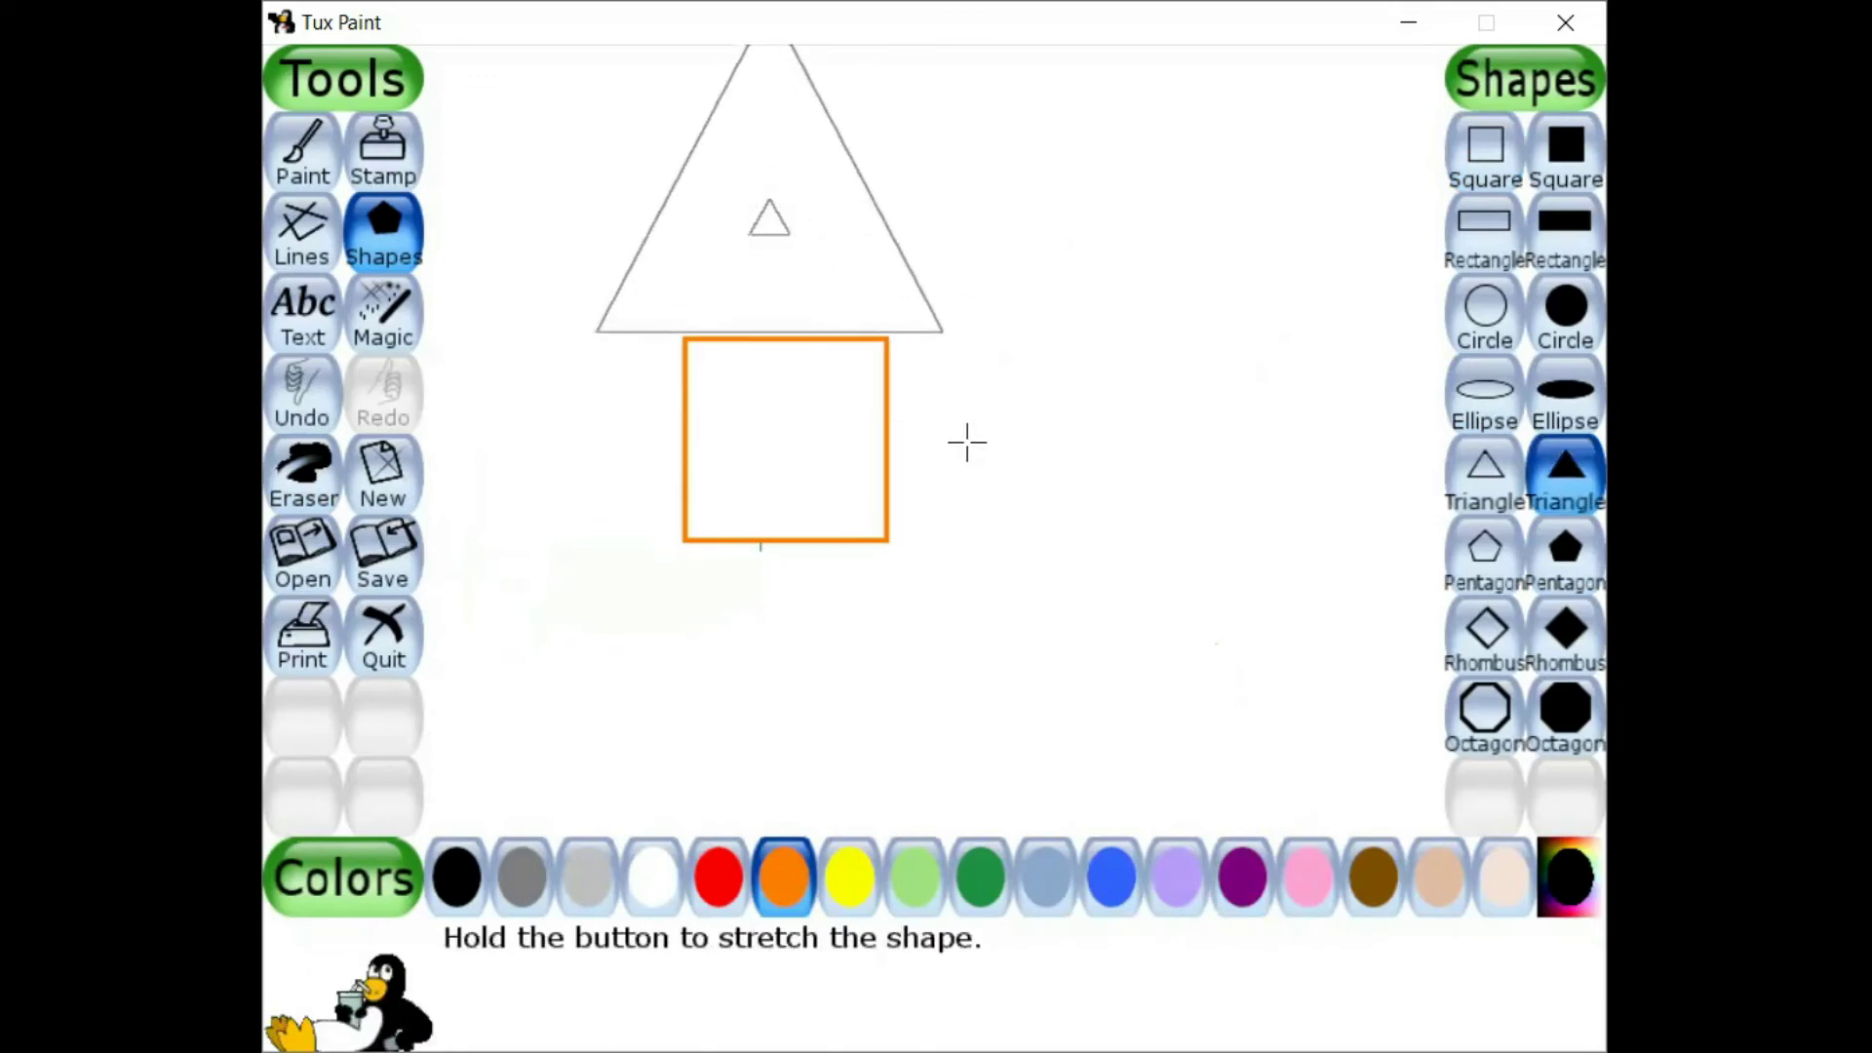
pyautogui.moveTo(967, 443); pyautogui.dragTo(970, 453)
pyautogui.click(972, 223)
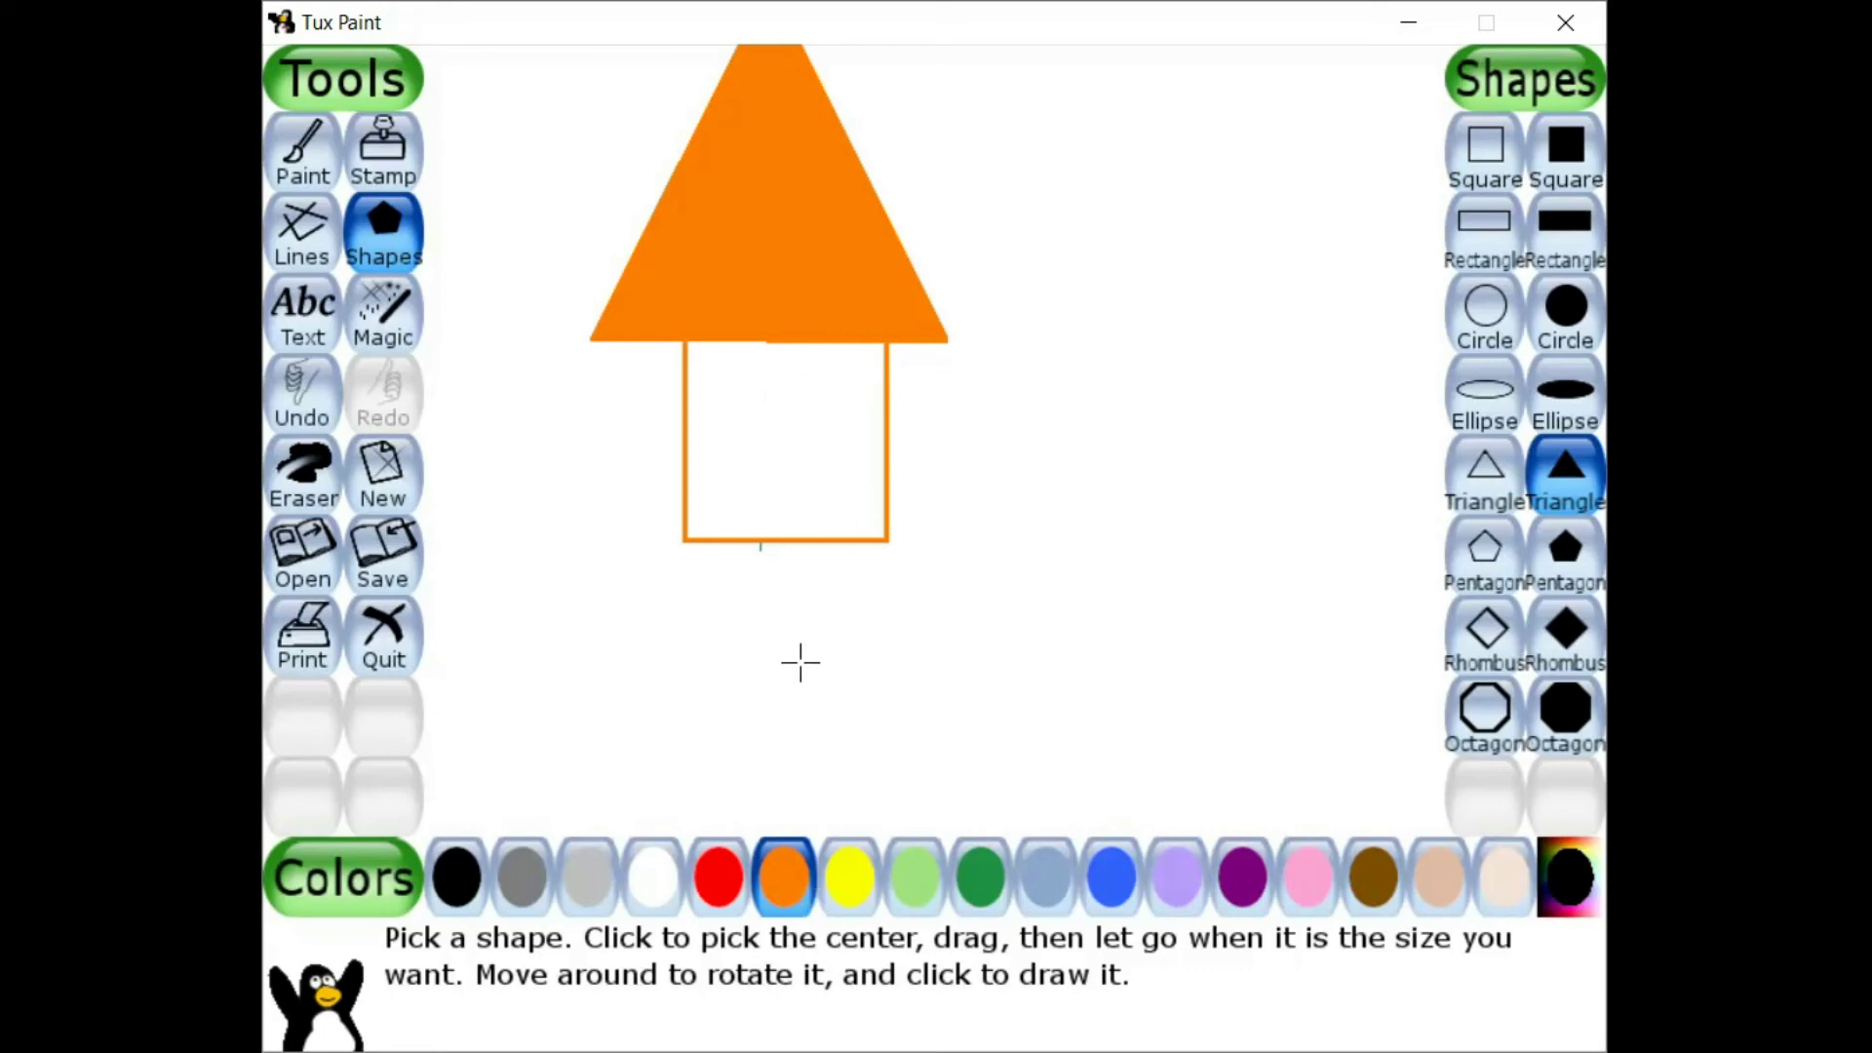
# Step: Draw a small solid red circle near the peak of the orange roof
pyautogui.click(1564, 310)
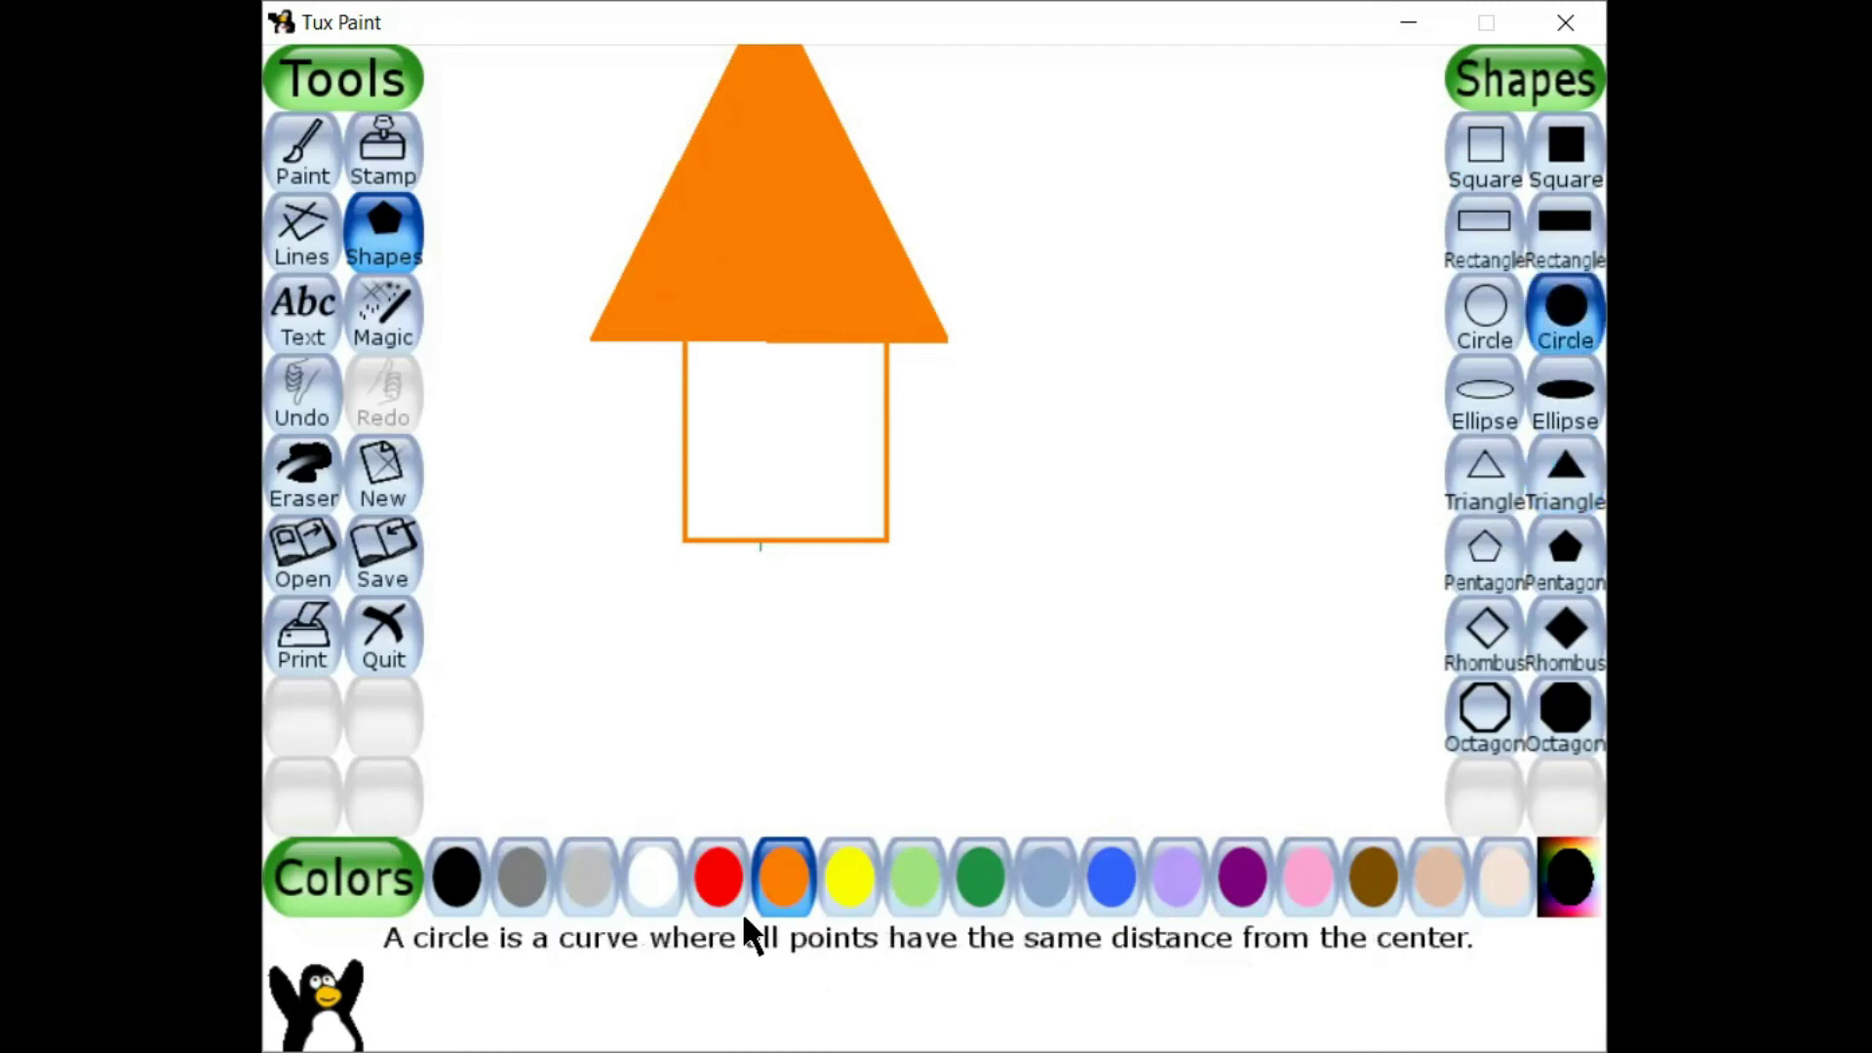
pyautogui.click(713, 892)
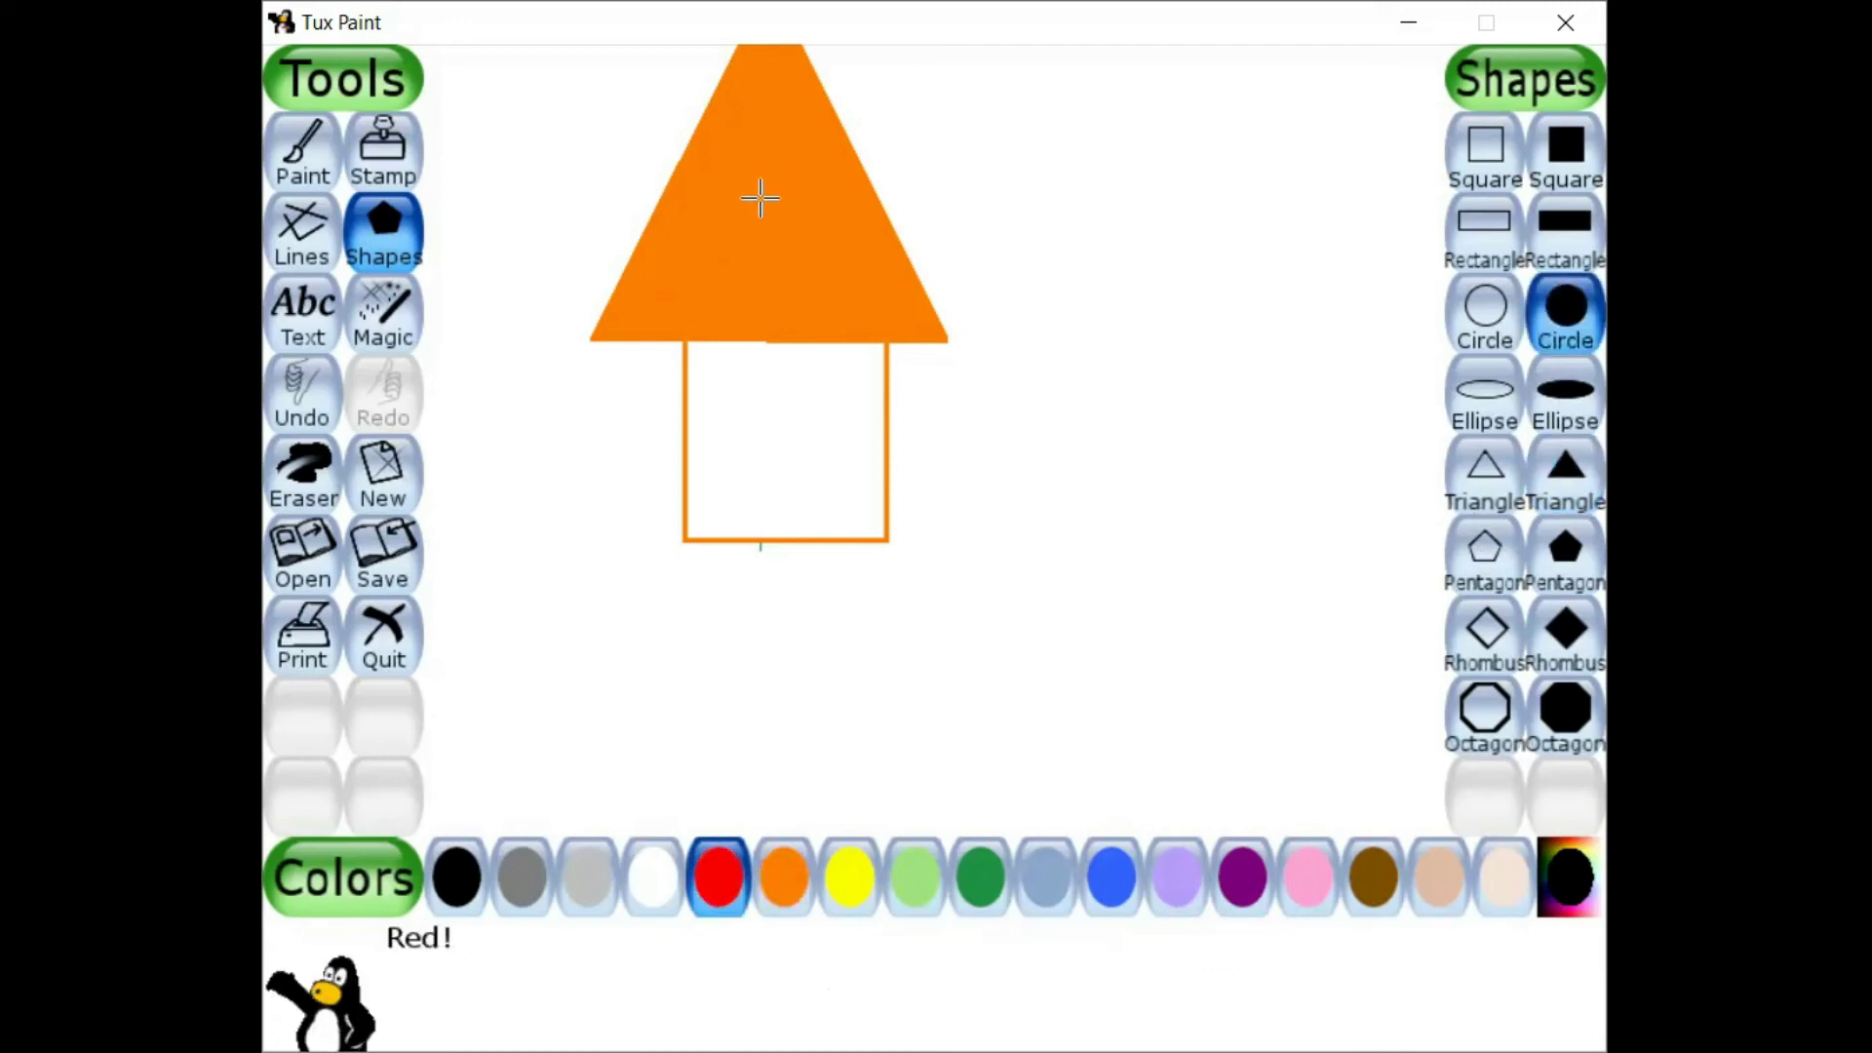
pyautogui.moveTo(760, 198); pyautogui.dragTo(794, 238)
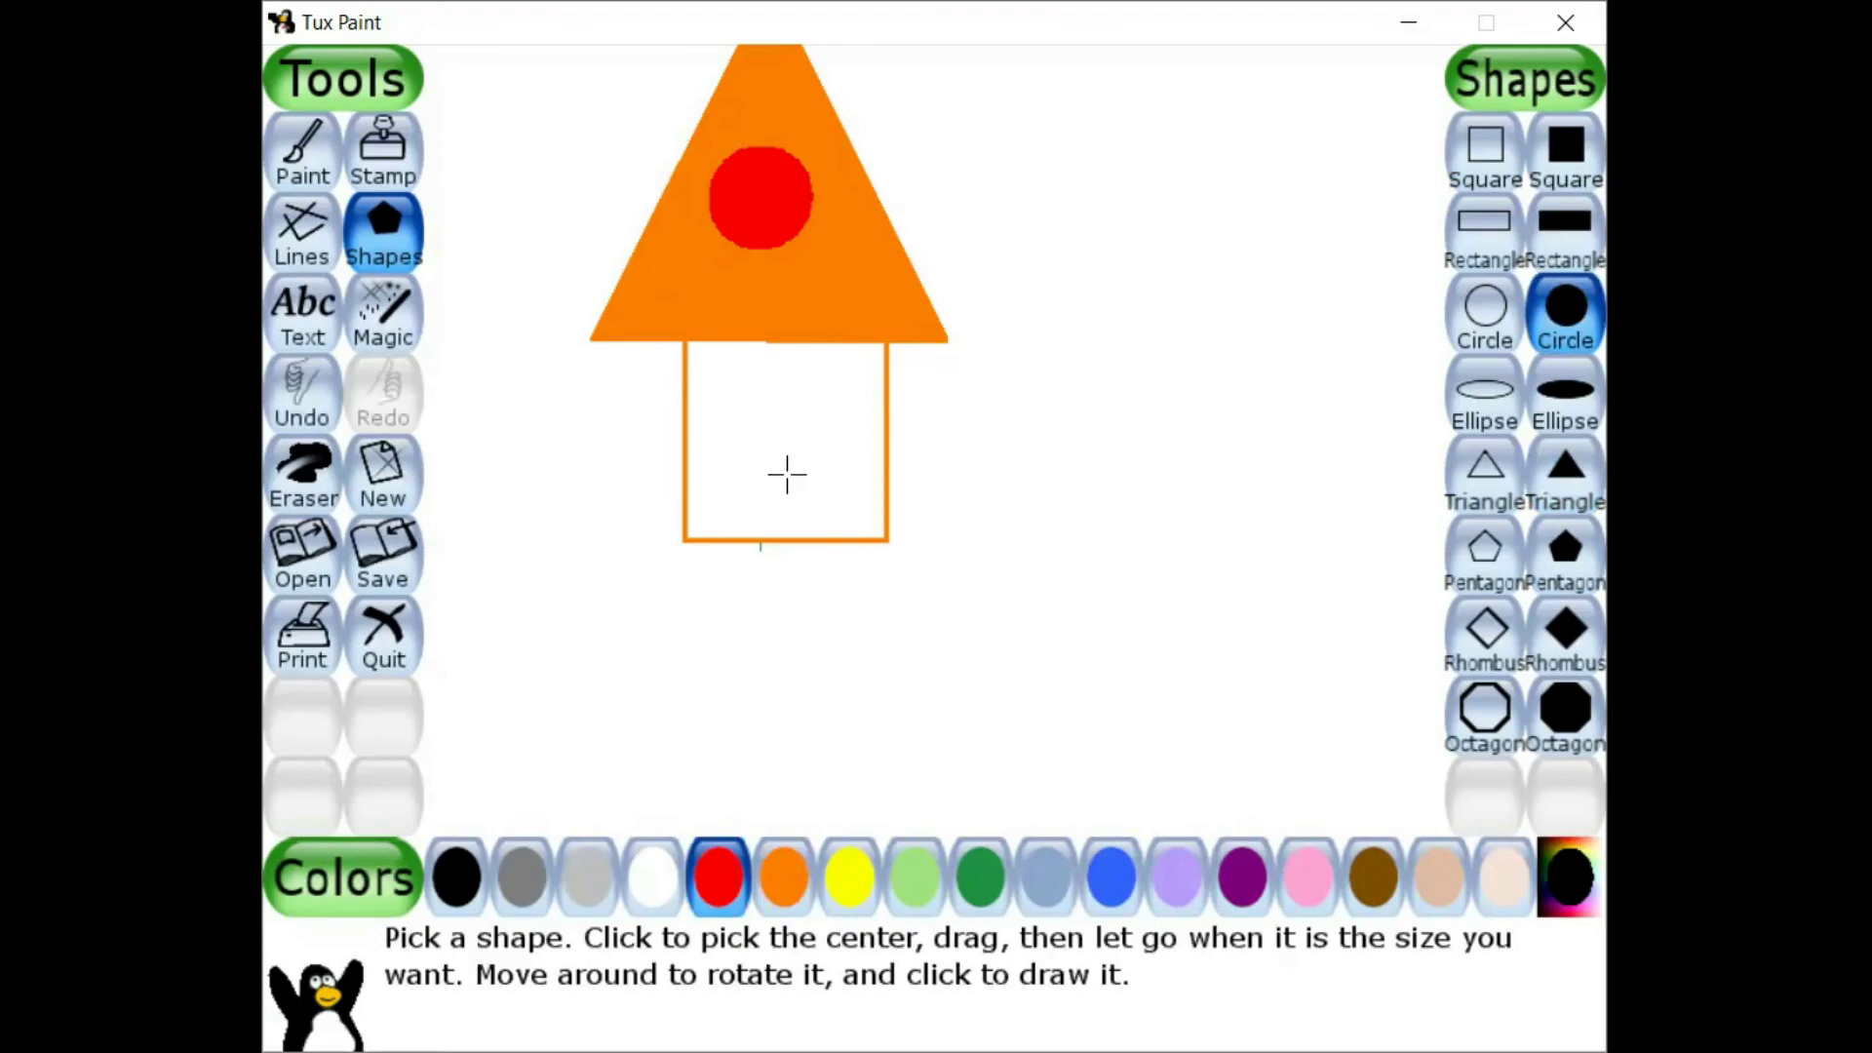